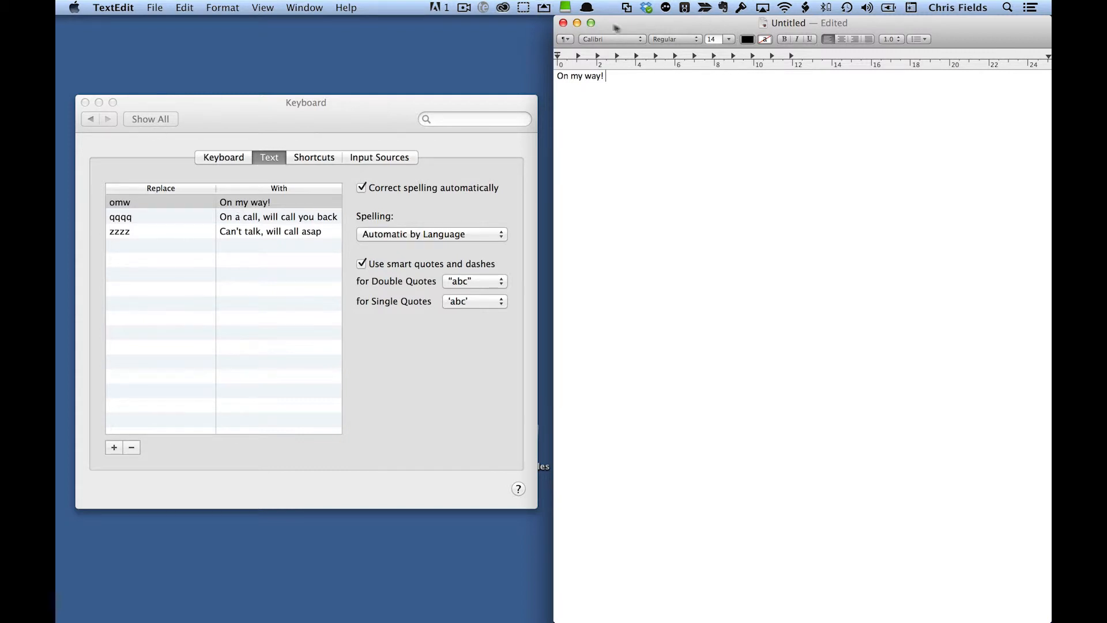
Step: Replace the "On my way!" text in the document with the expansion of the abbreviation "nehelp"
{"action": "left_click", "coordinate": [483, 7]}
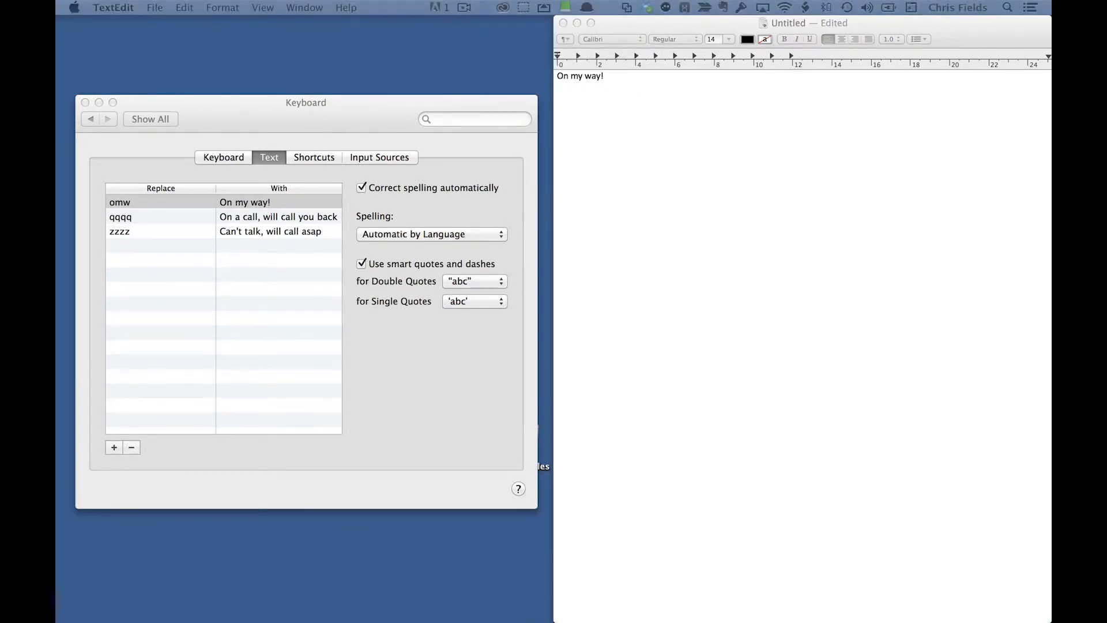
{"action": "left_click", "coordinate": [616, 73]}
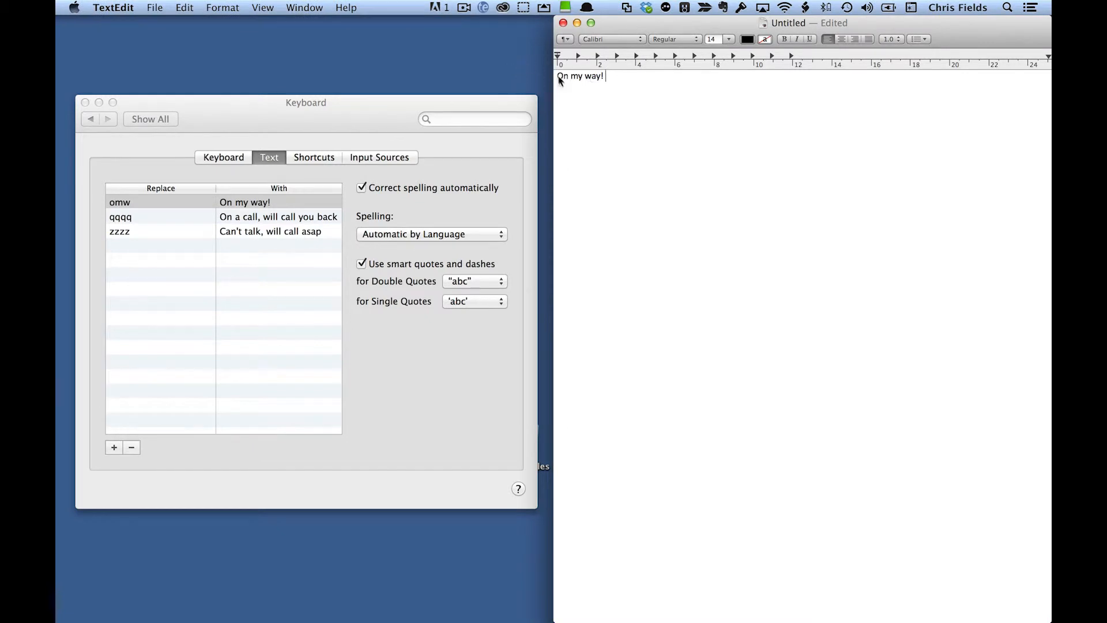
{"action": "triple_click", "coordinate": [576, 77]}
{"action": "type", "text": "n"}
{"action": "key", "text": "BackSpace"}
{"action": "type", "text": "Nehel"}
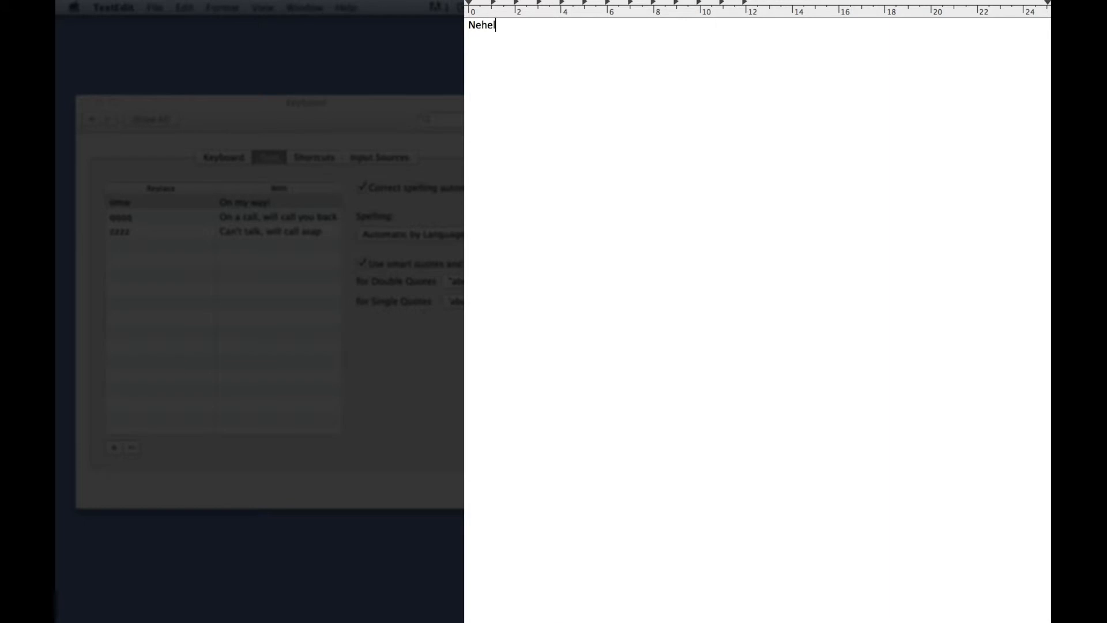
{"action": "type", "text": "p"}
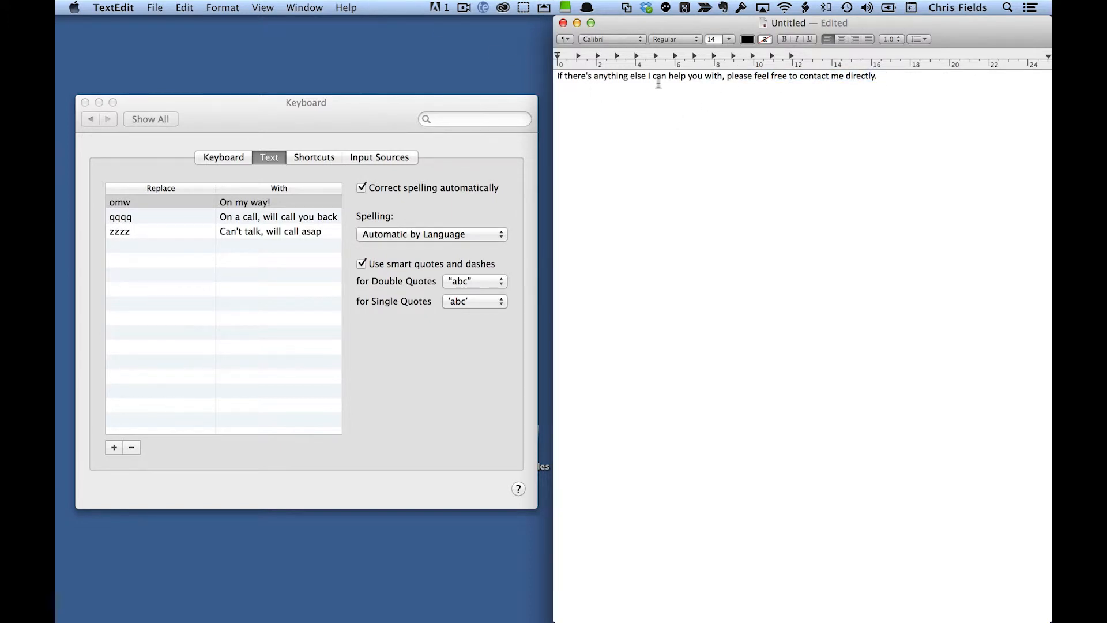
Step: Replace the whole document text with the Quick Reply snippet (qrpy), keeping its Top of letter section included
{"action": "key", "text": "super+a"}
{"action": "type", "text": "qqqq"}
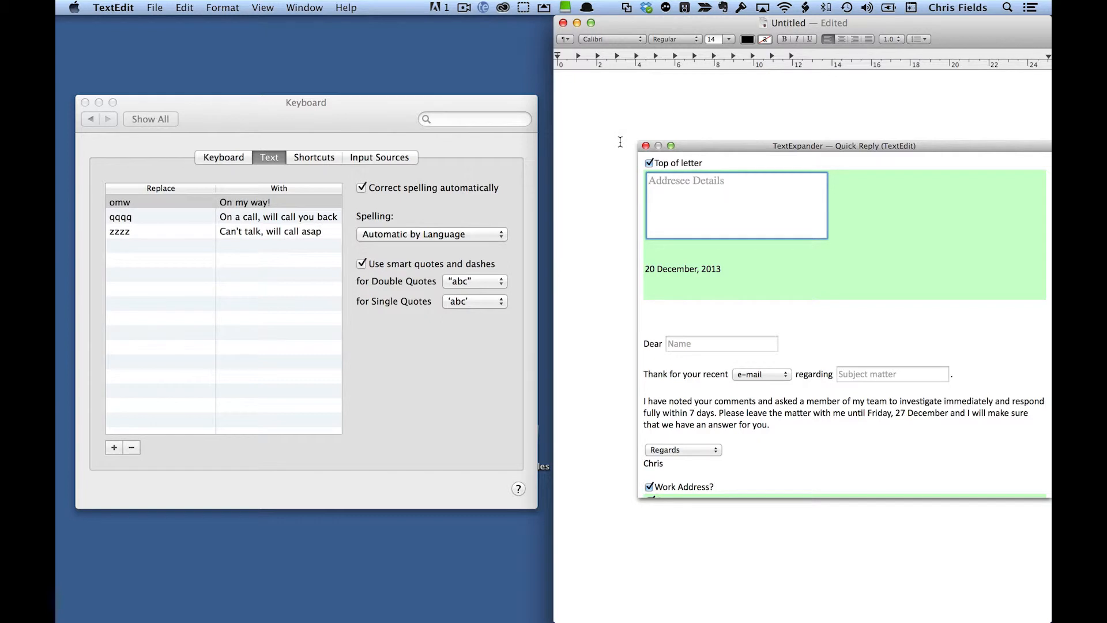
{"action": "left_click", "coordinate": [648, 163]}
{"action": "left_click", "coordinate": [649, 163]}
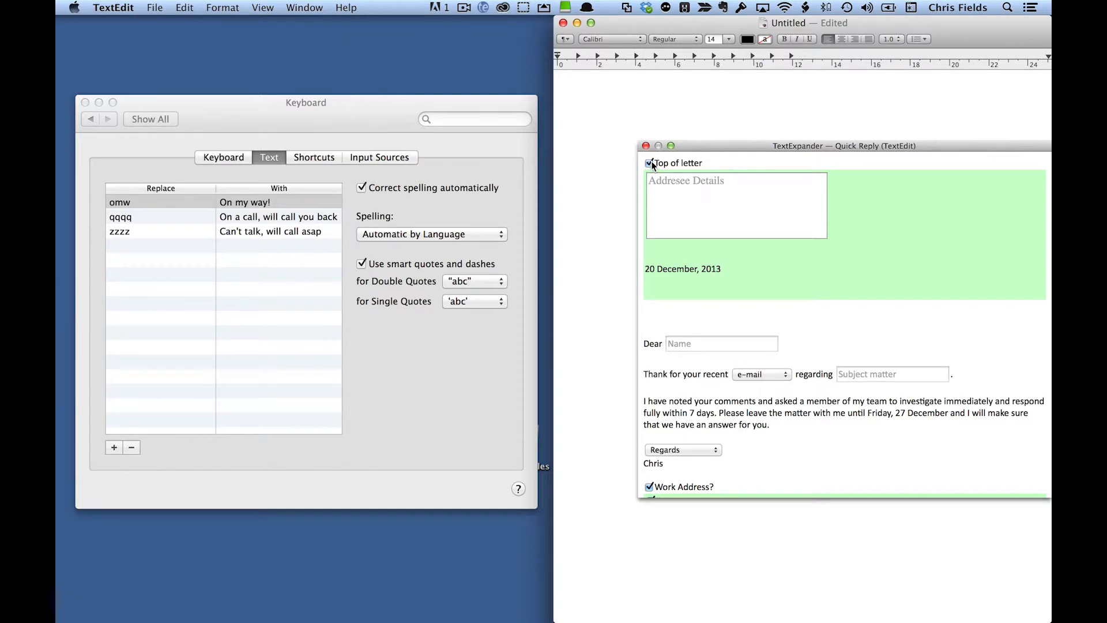
Step: Paste the addressee's details into the letter header and enter the recipient's first name in the greeting
{"action": "left_click", "coordinate": [694, 183]}
{"action": "type", "text": "Joe Bloggs 1 High St The Town Anyshire UK"}
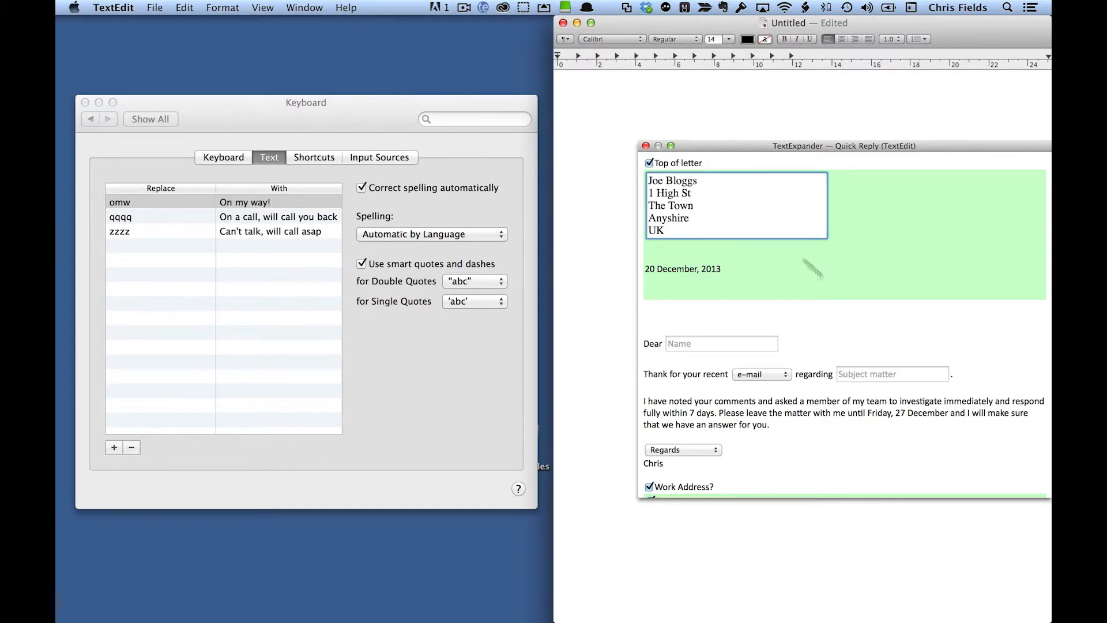
{"action": "left_click", "coordinate": [752, 344]}
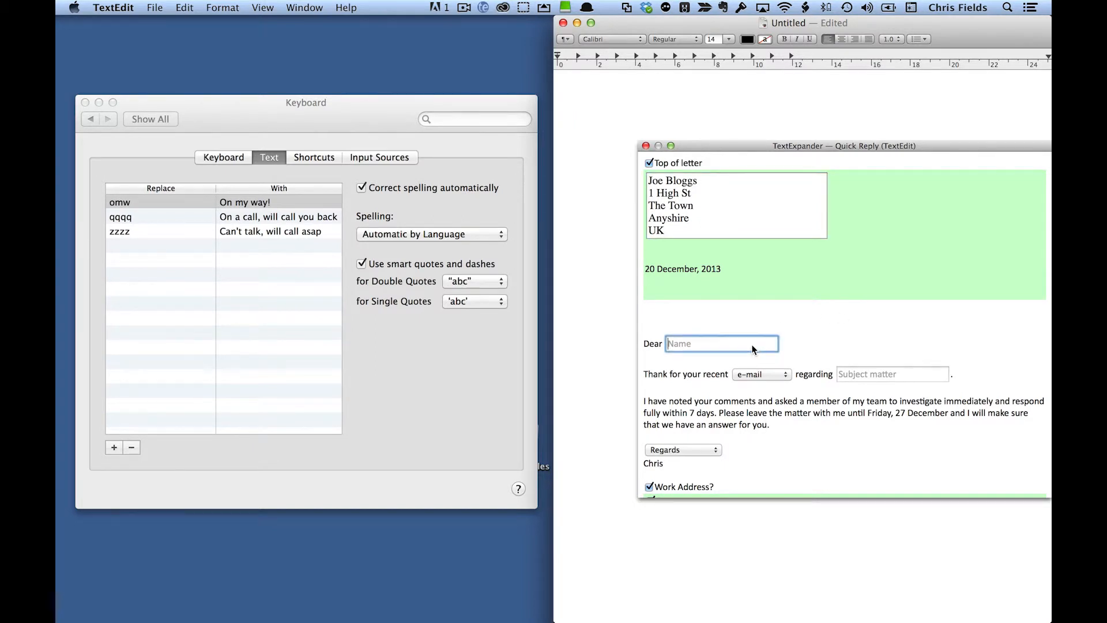
{"action": "type", "text": "Joe"}
Step: Set the type of communication to "message" and enter "phones" as the subject matter
{"action": "left_click", "coordinate": [777, 374]}
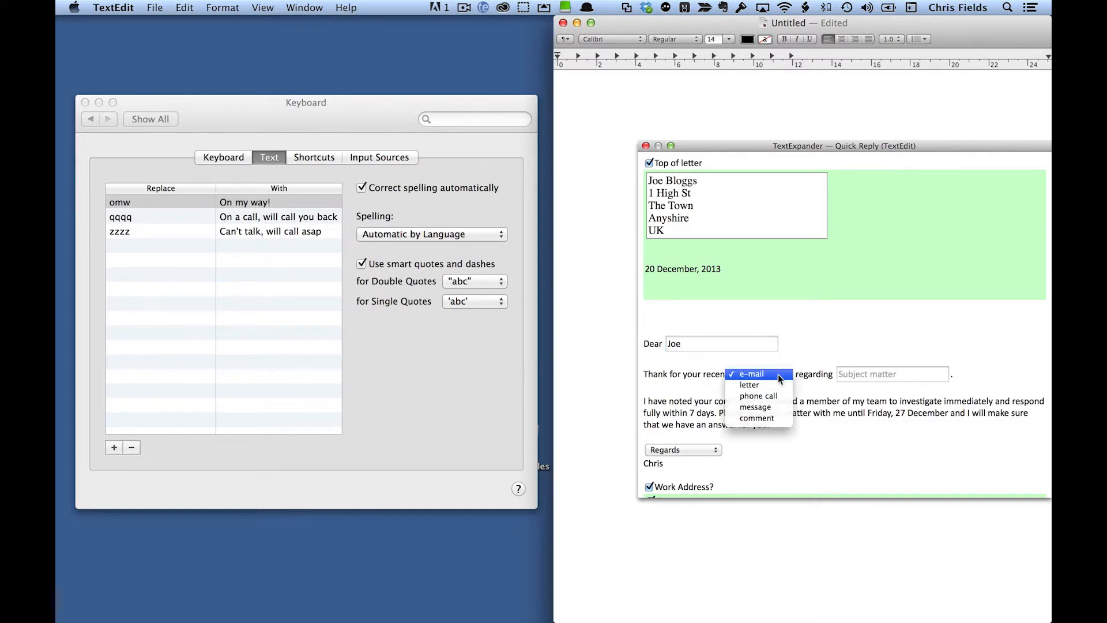
{"action": "left_click", "coordinate": [775, 409]}
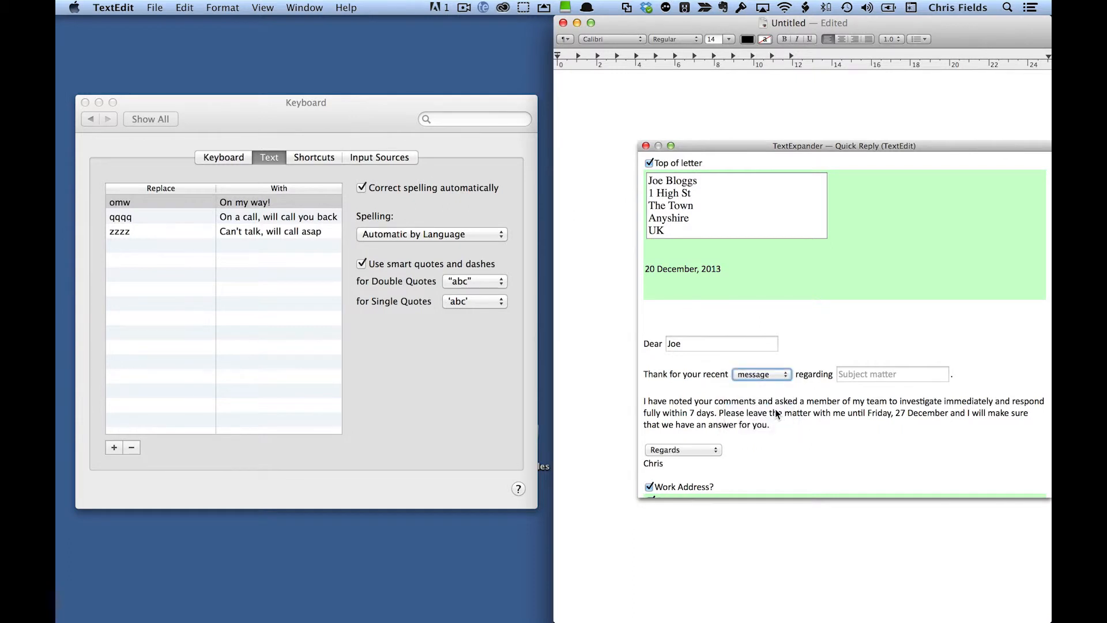
{"action": "left_click", "coordinate": [919, 375]}
{"action": "type", "text": "phones"}
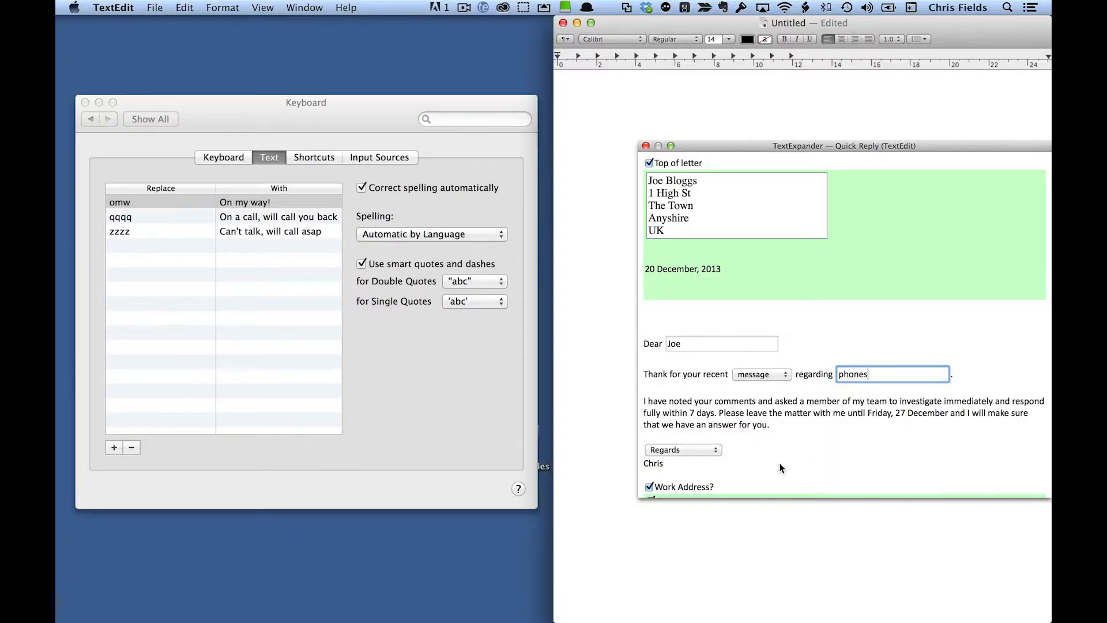
Step: Choose "Your sincerely" as the closing phrase of the Quick Reply letter
{"action": "scroll", "coordinate": [779, 456], "scroll_direction": "down", "scroll_amount": 5}
{"action": "scroll", "coordinate": [780, 453], "scroll_direction": "down", "scroll_amount": 3}
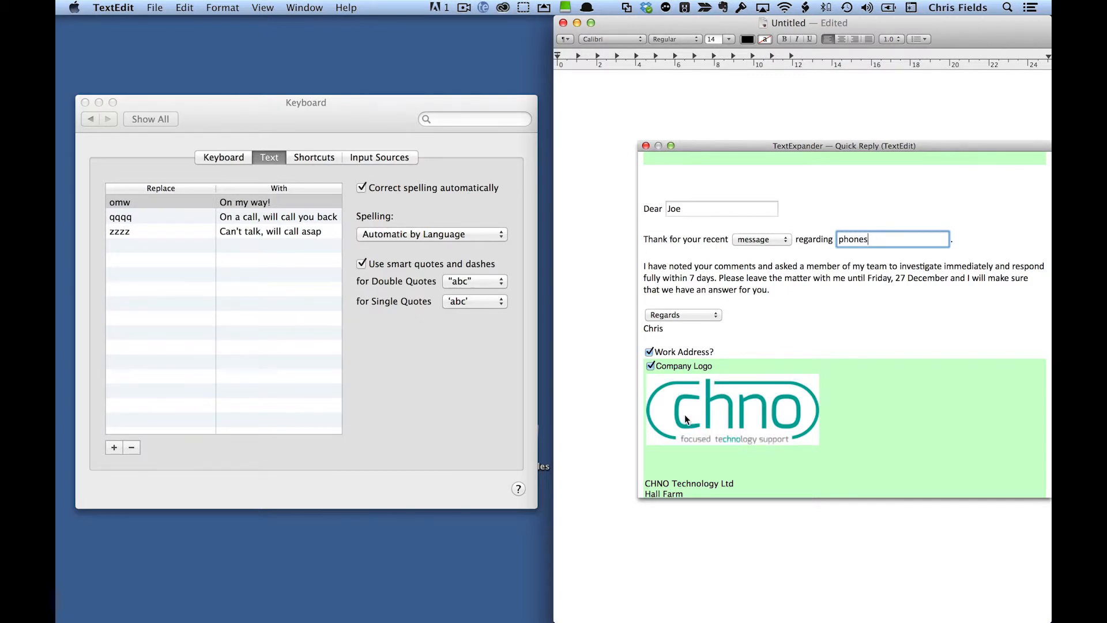
{"action": "left_click", "coordinate": [709, 317]}
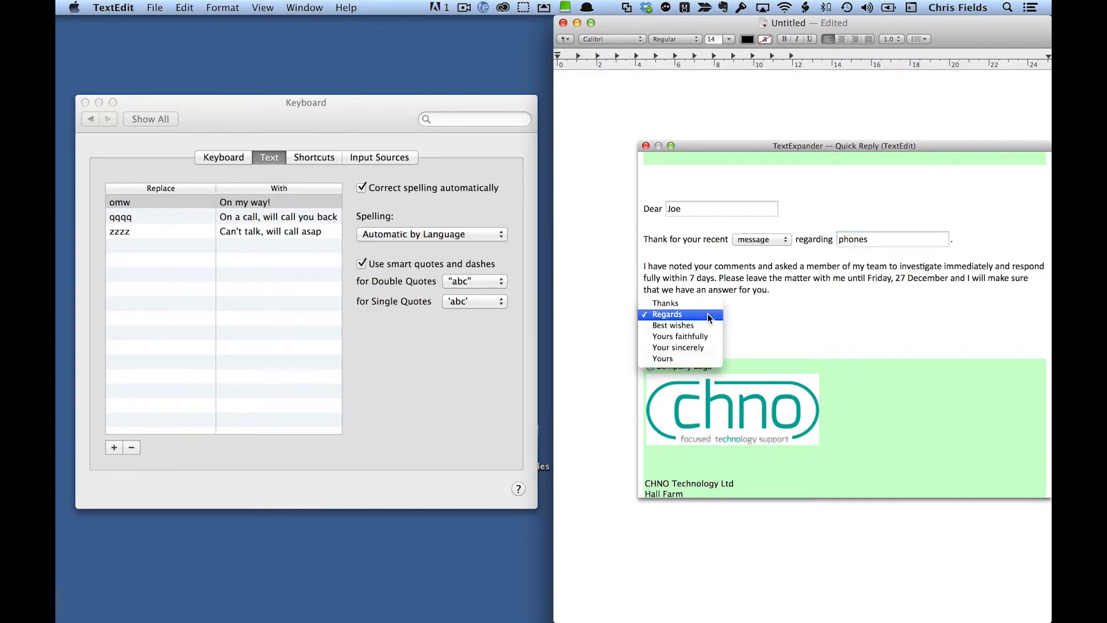
{"action": "left_click", "coordinate": [710, 346]}
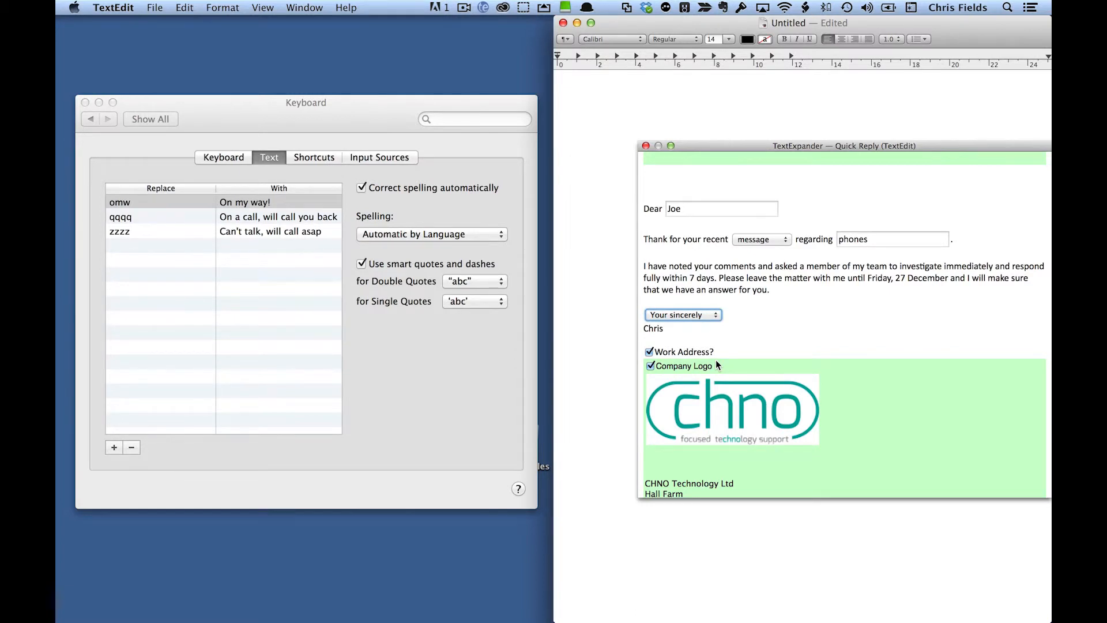
Step: Exclude and re-include the Company Logo section, and do the same with the Work Address section
{"action": "left_click", "coordinate": [650, 366]}
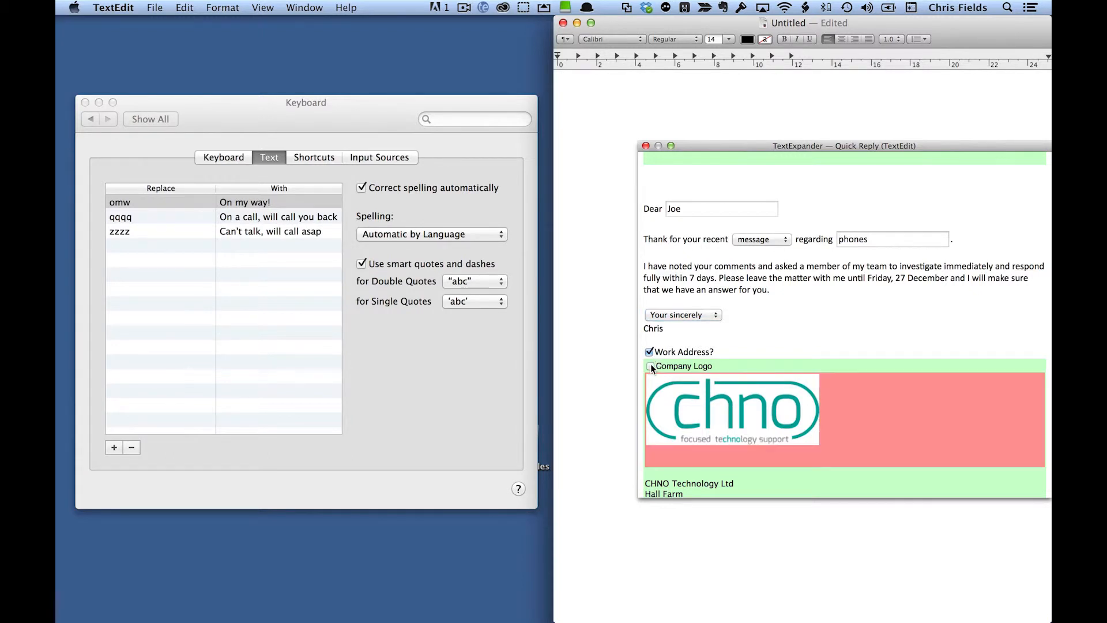
{"action": "left_click", "coordinate": [651, 366]}
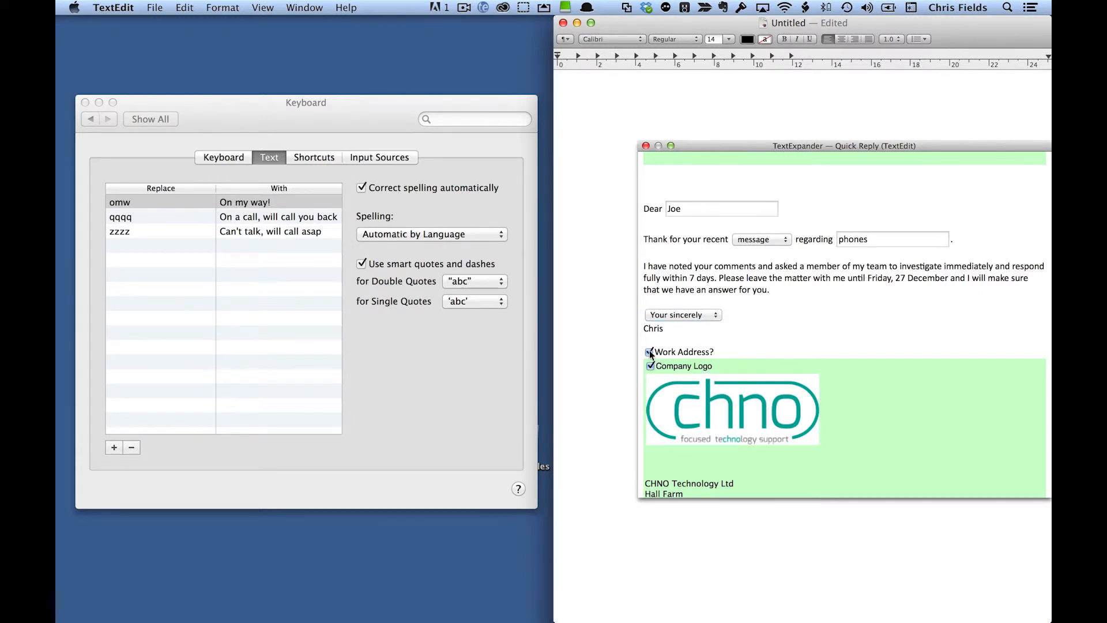
{"action": "left_click", "coordinate": [650, 352]}
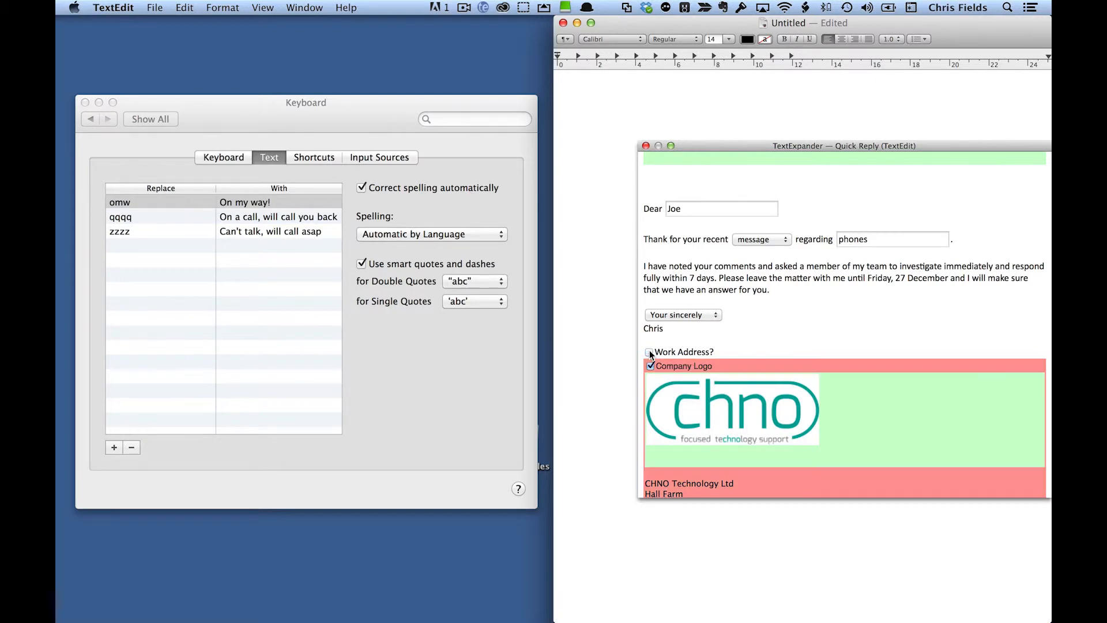
{"action": "left_click", "coordinate": [650, 353]}
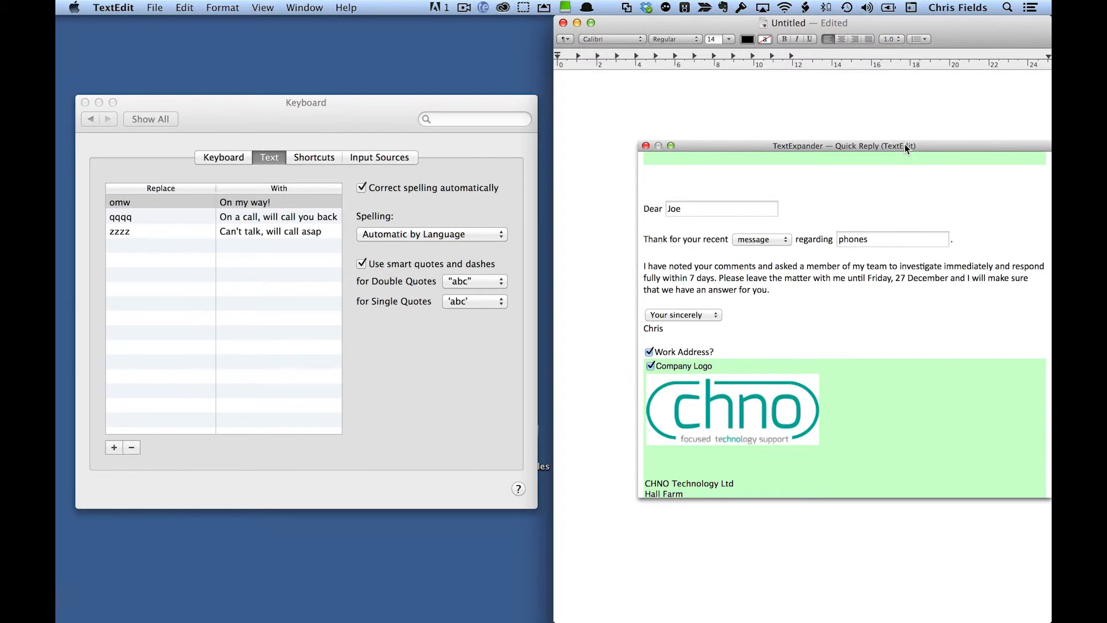
Step: Accept the completed Quick Reply form, including the work address and logo, to insert the letter into the document
{"action": "left_click_drag", "start_coordinate": [904, 147], "coordinate": [843, 144]}
{"action": "scroll", "coordinate": [929, 283], "scroll_direction": "down", "scroll_amount": 5}
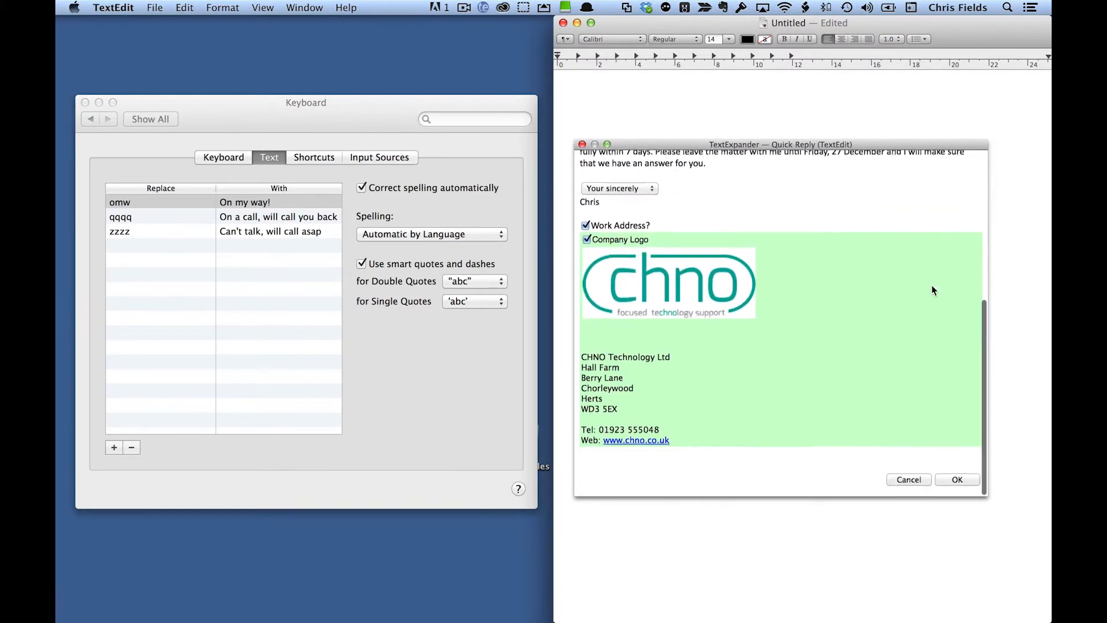
{"action": "left_click", "coordinate": [958, 480]}
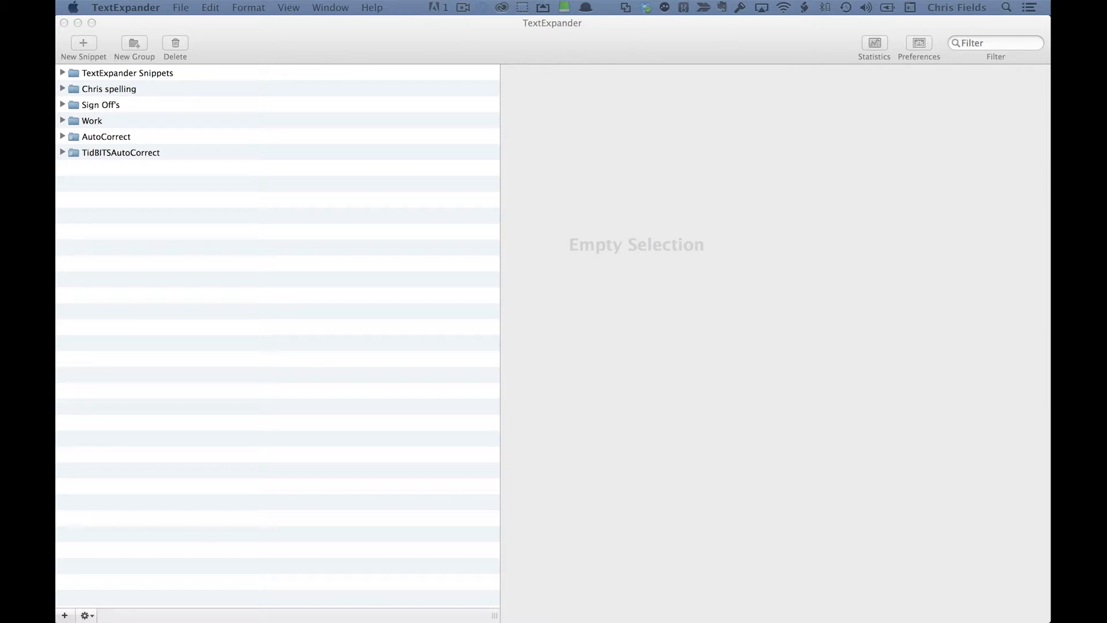
Step: Switch to TextExpander and examine the Expand in, Sound and Expand after options of the TextExpander Snippets group
{"action": "left_click", "coordinate": [130, 68]}
{"action": "left_click", "coordinate": [127, 75]}
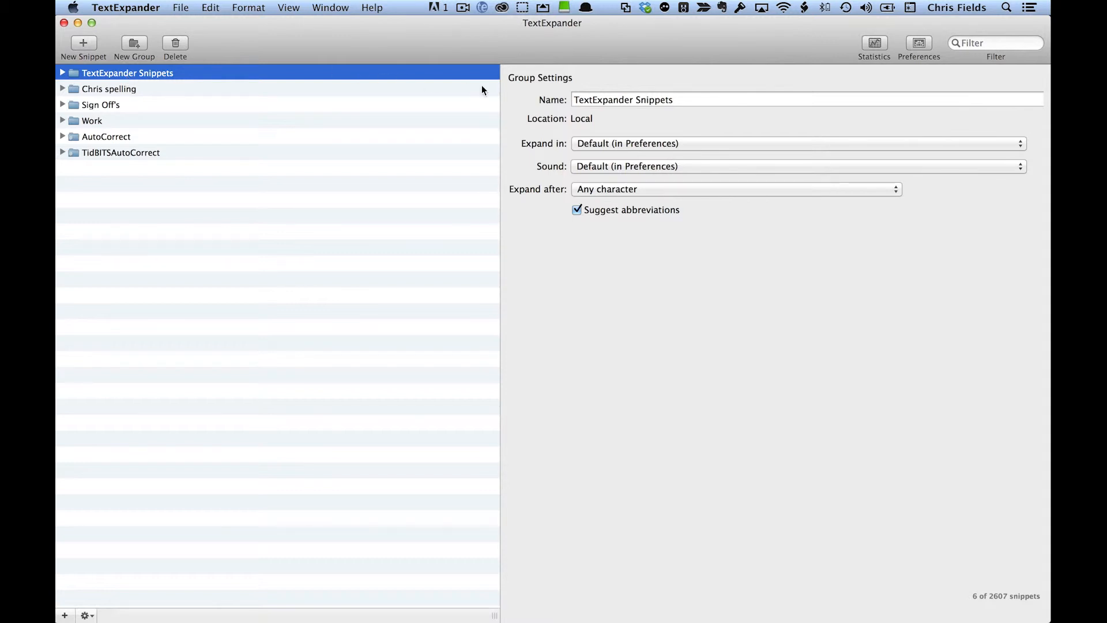
{"action": "left_click", "coordinate": [616, 144]}
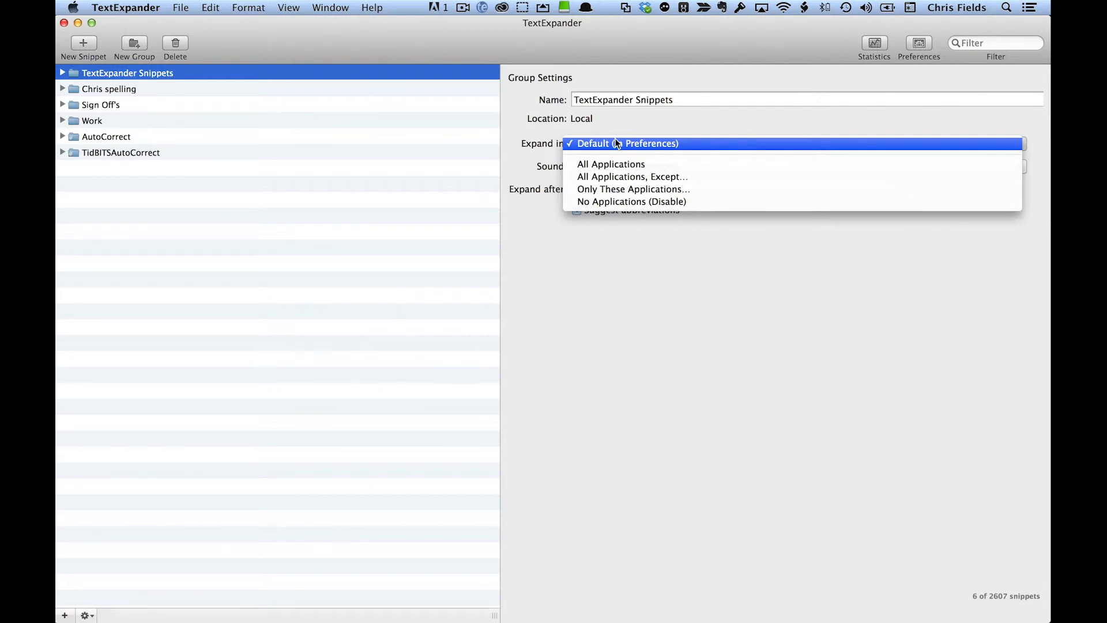
{"action": "left_click", "coordinate": [615, 140]}
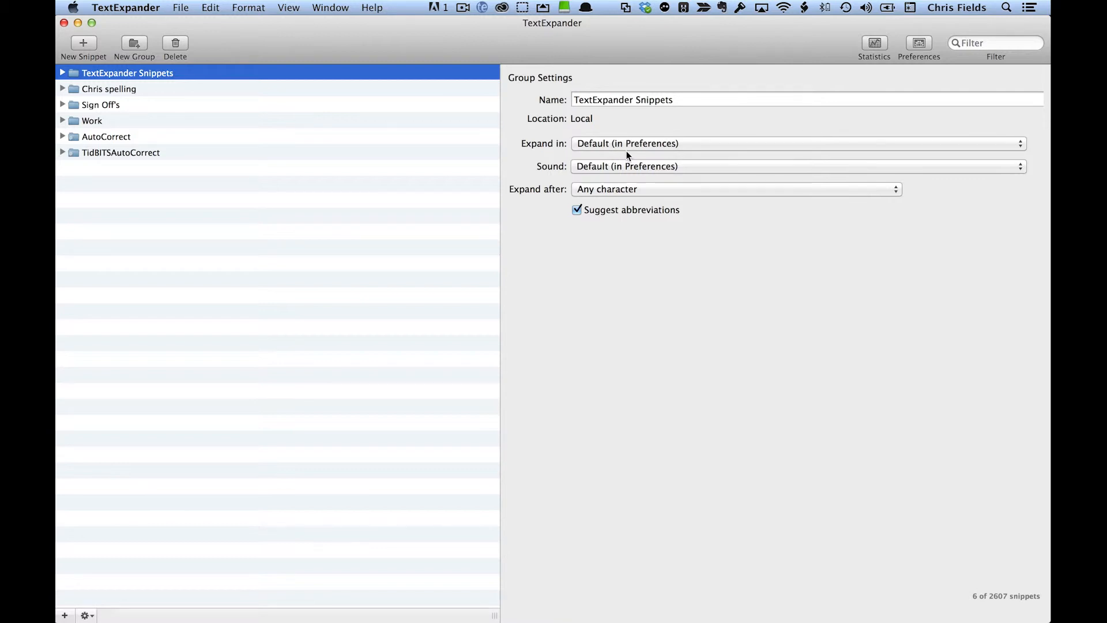
{"action": "left_click", "coordinate": [637, 166]}
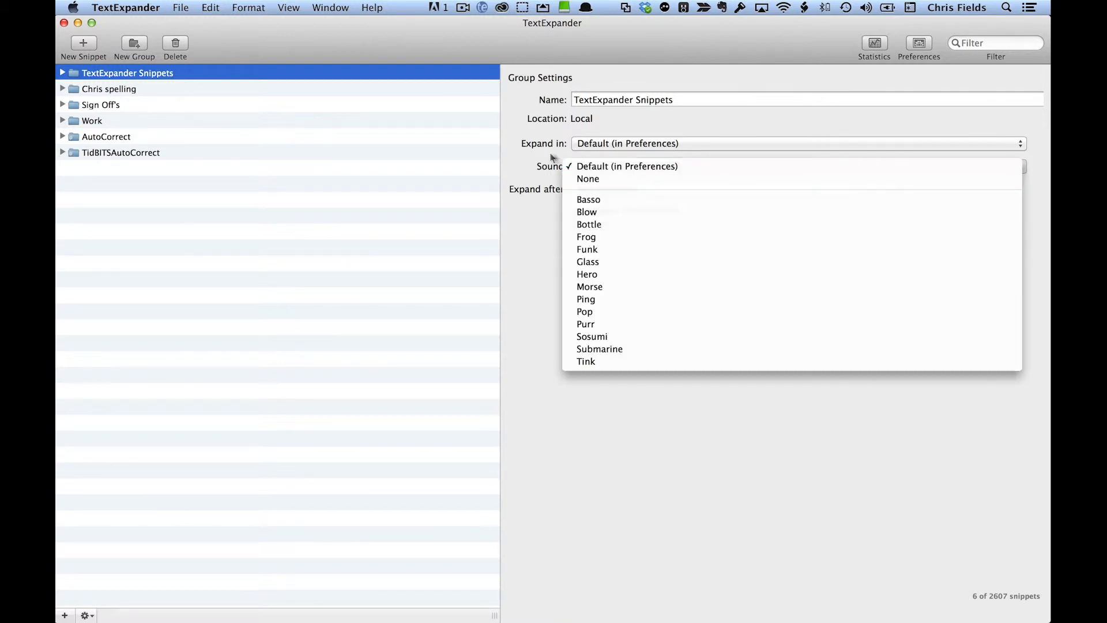
{"action": "left_click", "coordinate": [514, 140]}
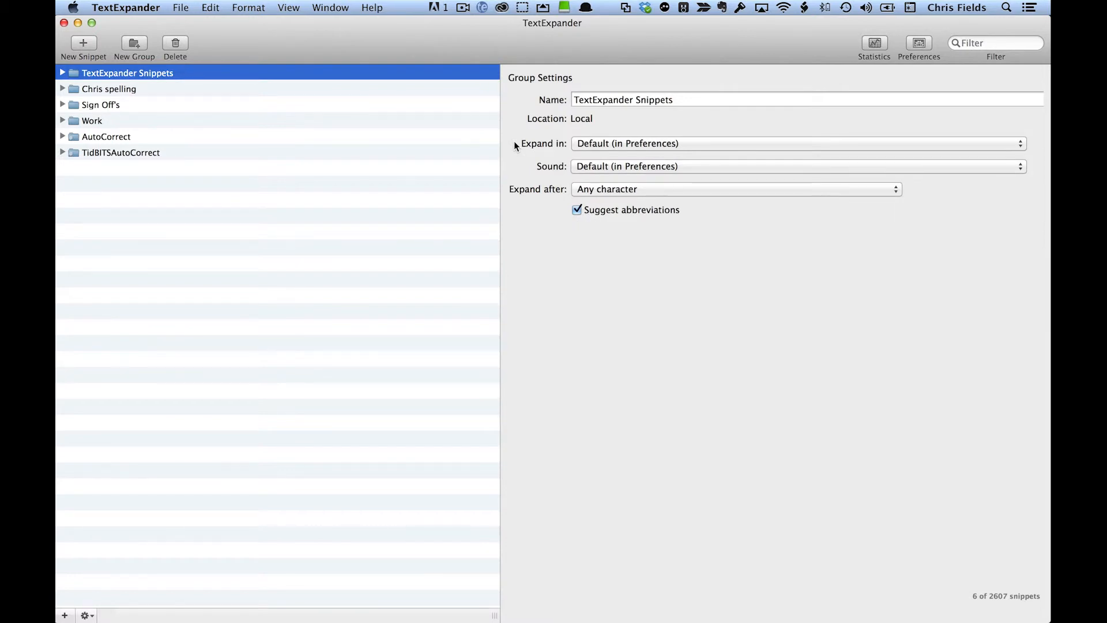
{"action": "left_click", "coordinate": [623, 188]}
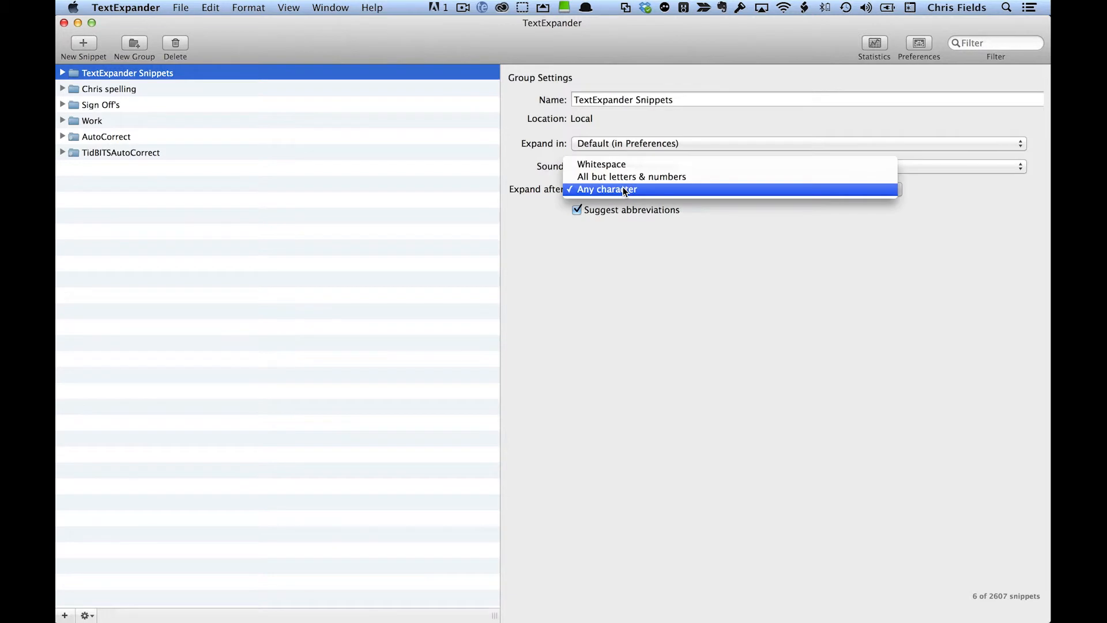
{"action": "left_click", "coordinate": [498, 206]}
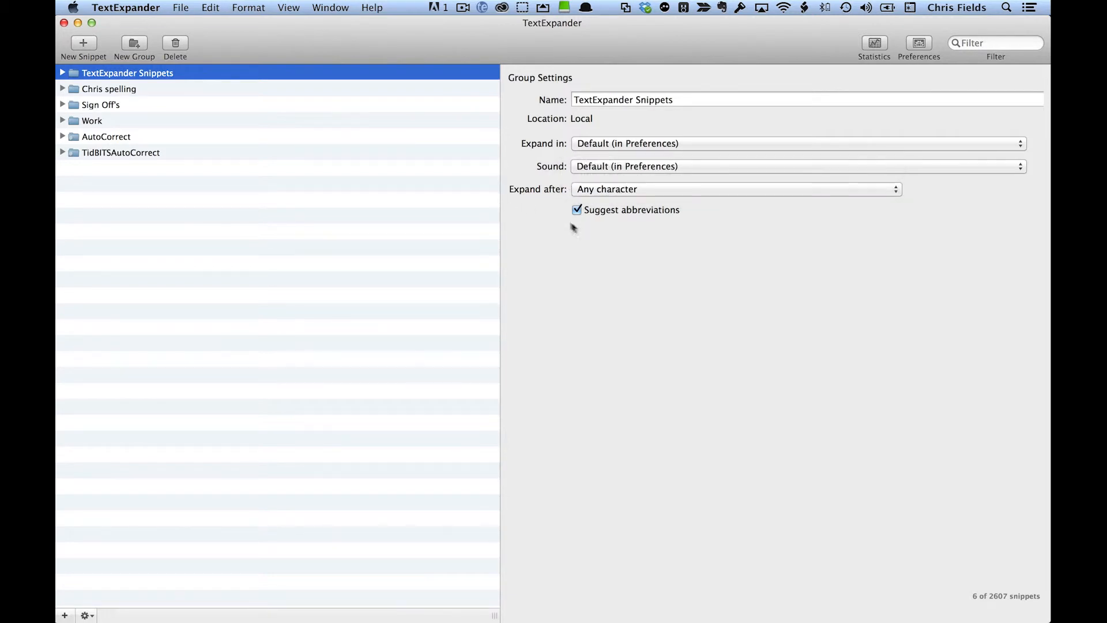
Step: Examine the content of the "Any help, contact me" snippet in the TextExpander Snippets group, closing the group when done
{"action": "left_click", "coordinate": [63, 73]}
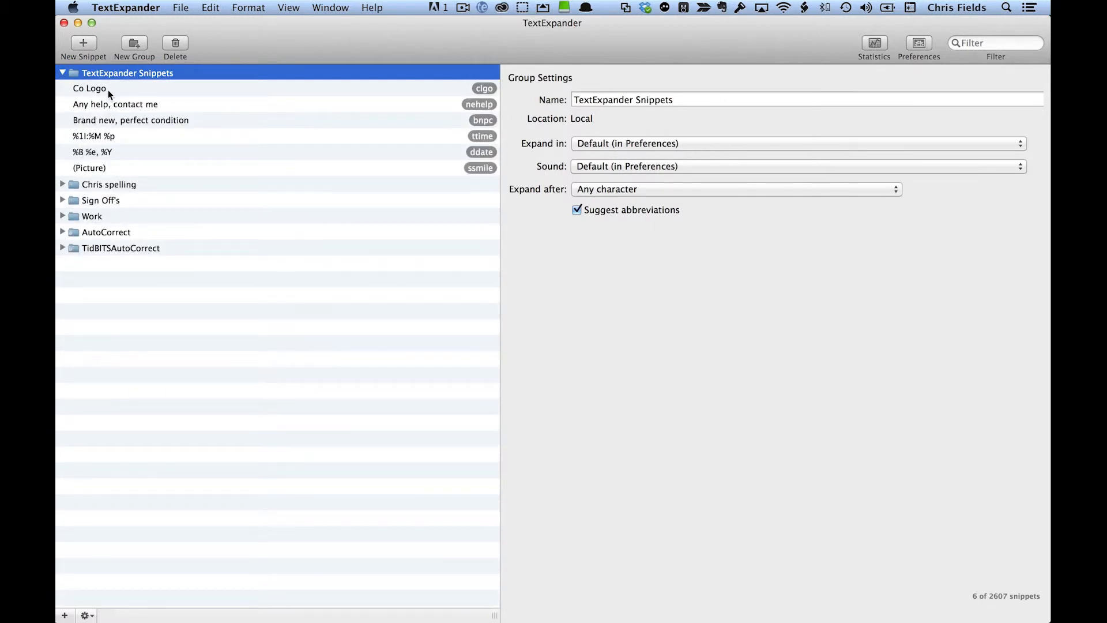
{"action": "left_click", "coordinate": [112, 104]}
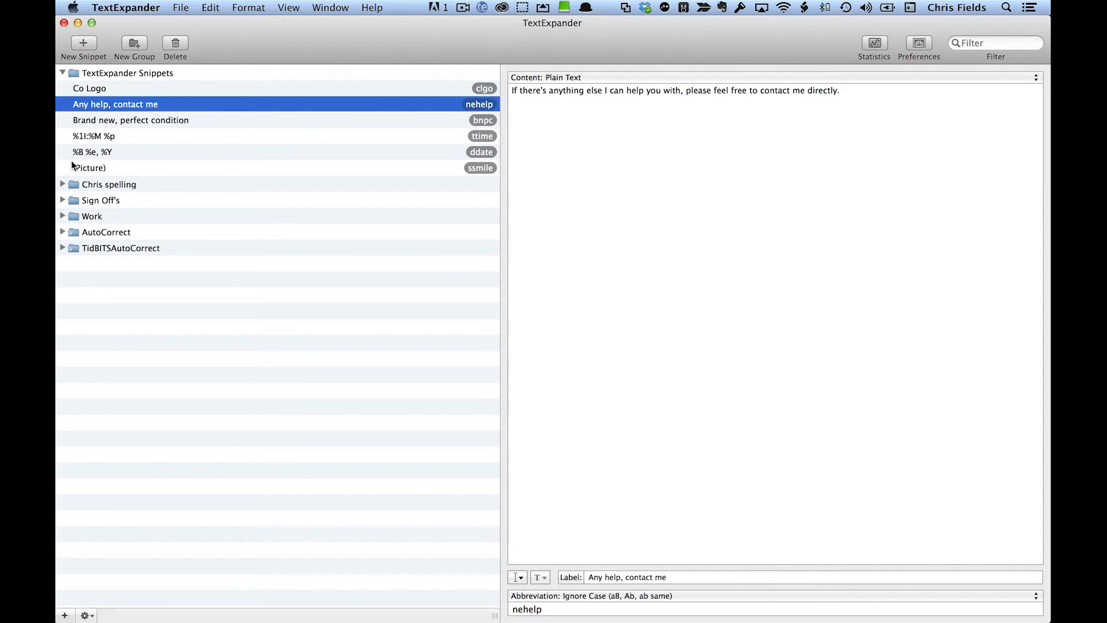
{"action": "left_click", "coordinate": [62, 73]}
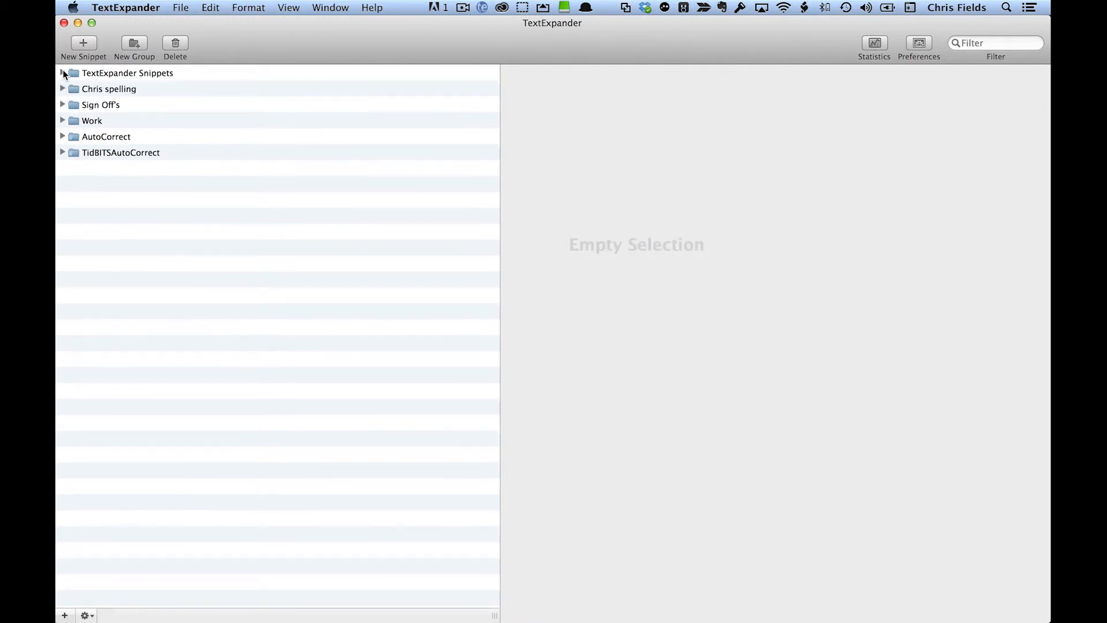
Step: Expand the Work group and examine how the Quick Reply snippet's fill-in fields and abbreviation are set up
{"action": "left_click", "coordinate": [61, 121]}
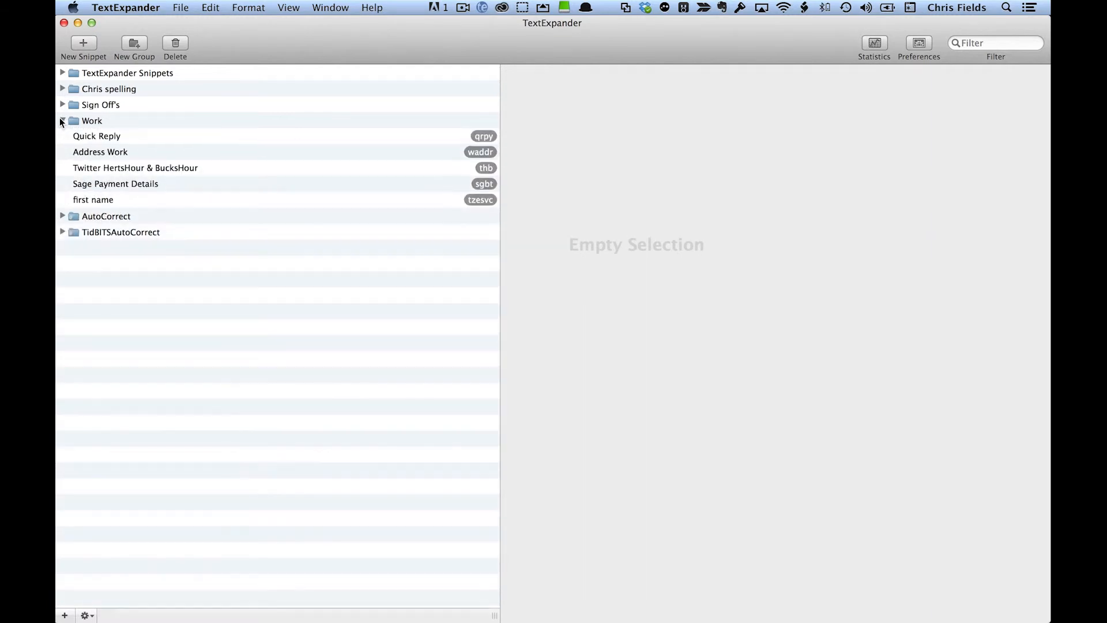
{"action": "left_click", "coordinate": [90, 136]}
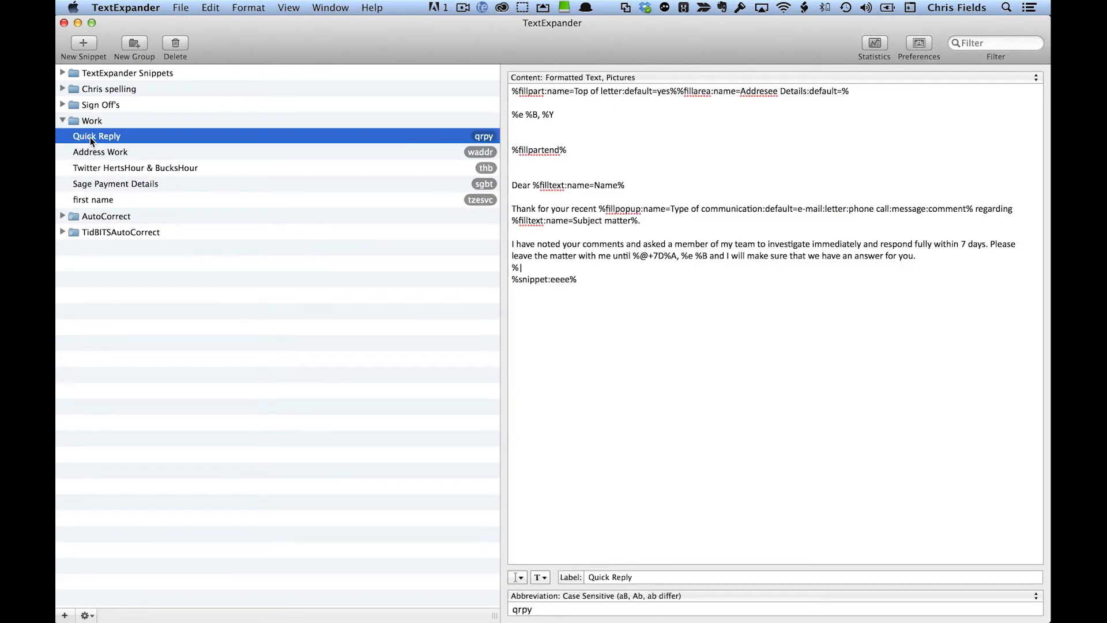
{"action": "mouse_move", "coordinate": [90, 136]}
{"action": "mouse_move", "coordinate": [482, 172]}
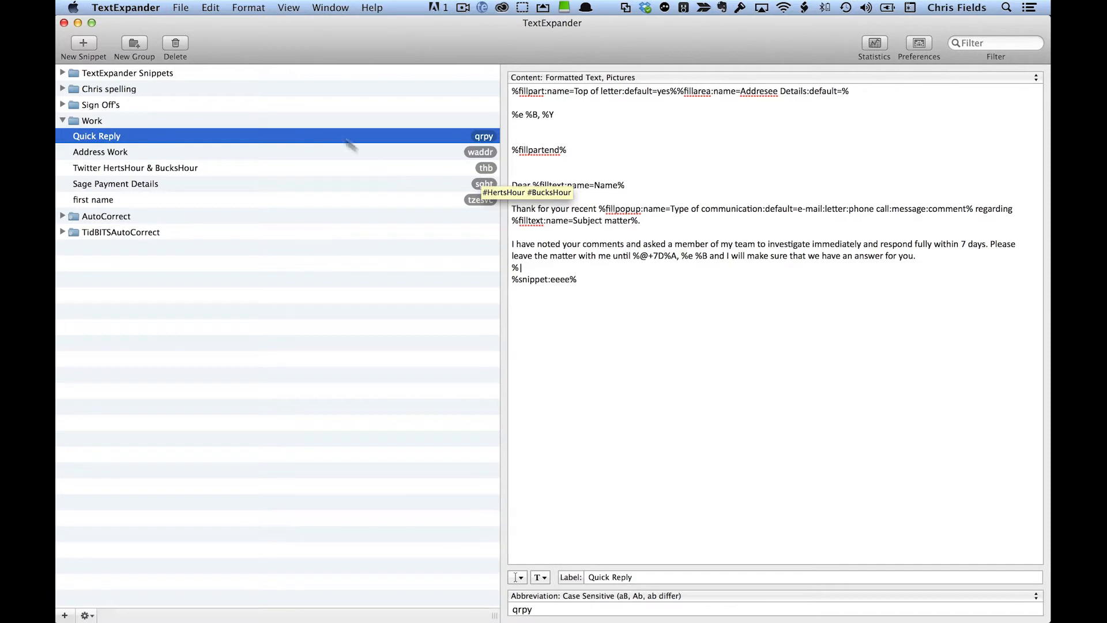
Step: Create a new snippet in the Work group with Formatted Text, Pictures as its content type and review its font and text formatting options
{"action": "left_click", "coordinate": [84, 42]}
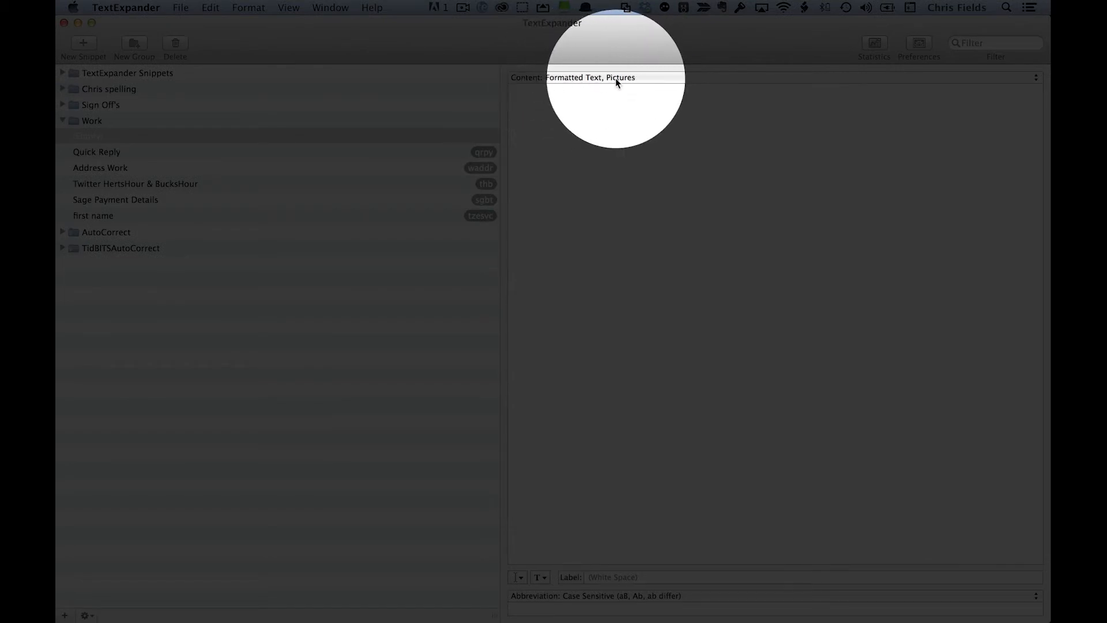
{"action": "left_click", "coordinate": [603, 77]}
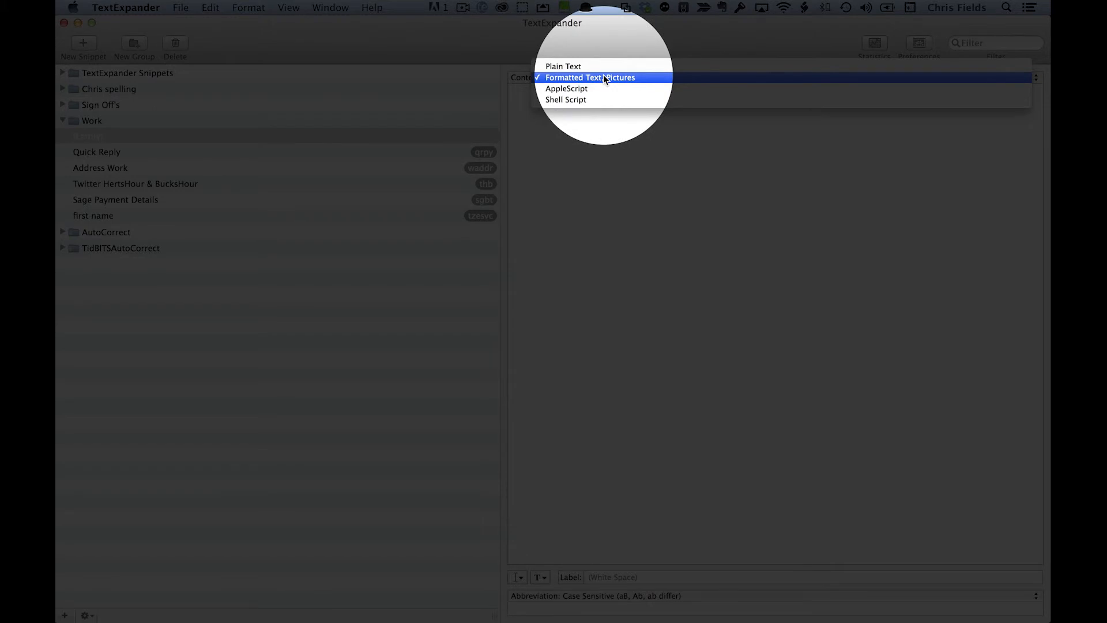
{"action": "left_click", "coordinate": [603, 77]}
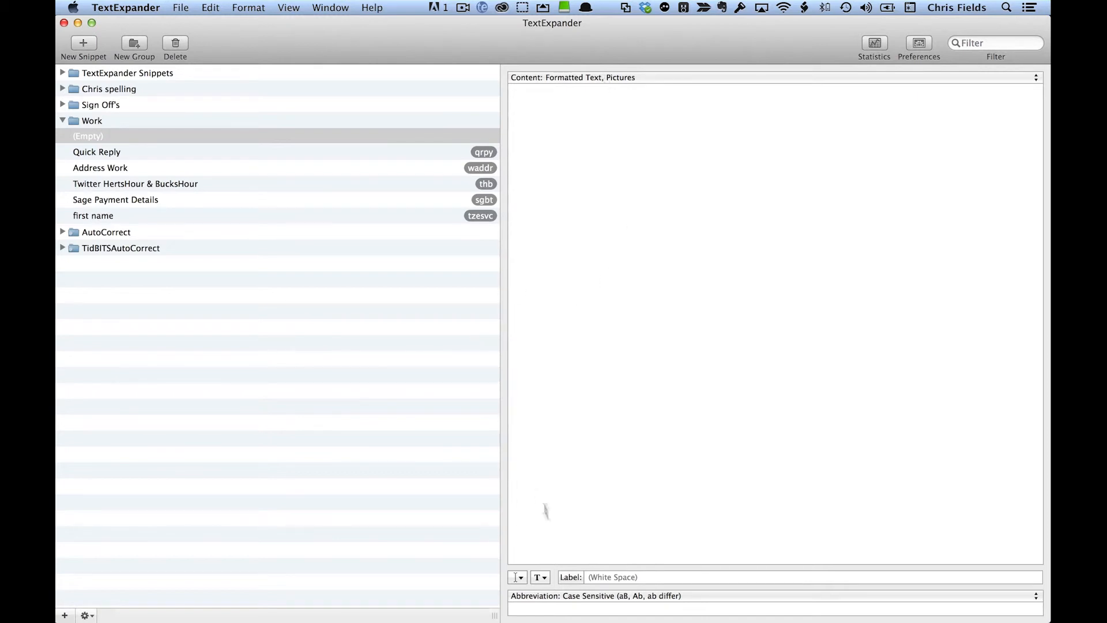
{"action": "left_click", "coordinate": [543, 577]}
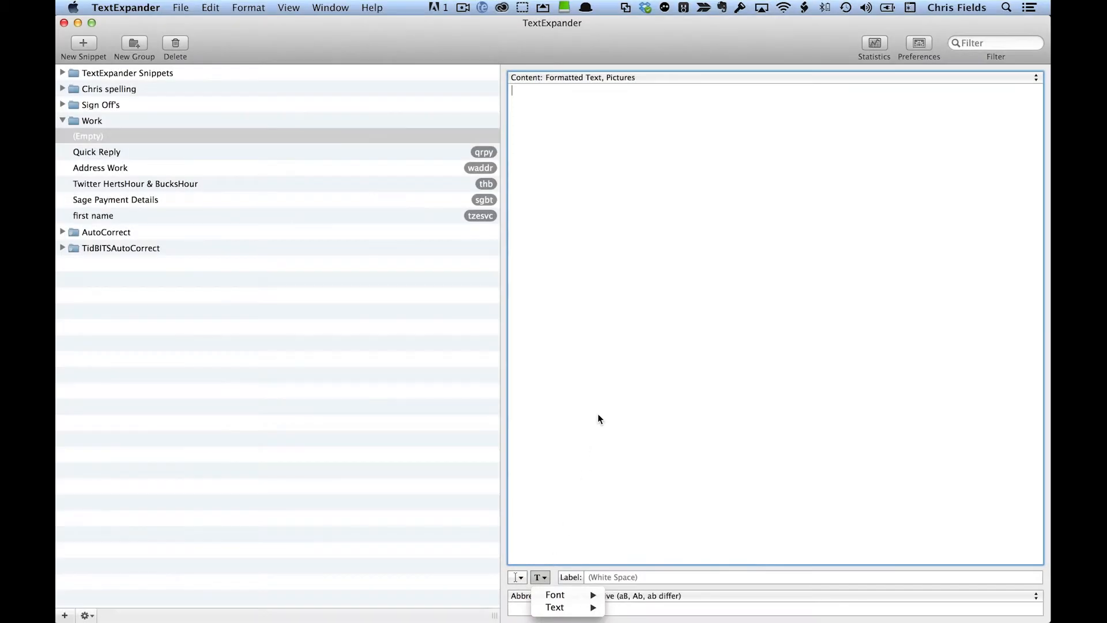
{"action": "left_click", "coordinate": [598, 415]}
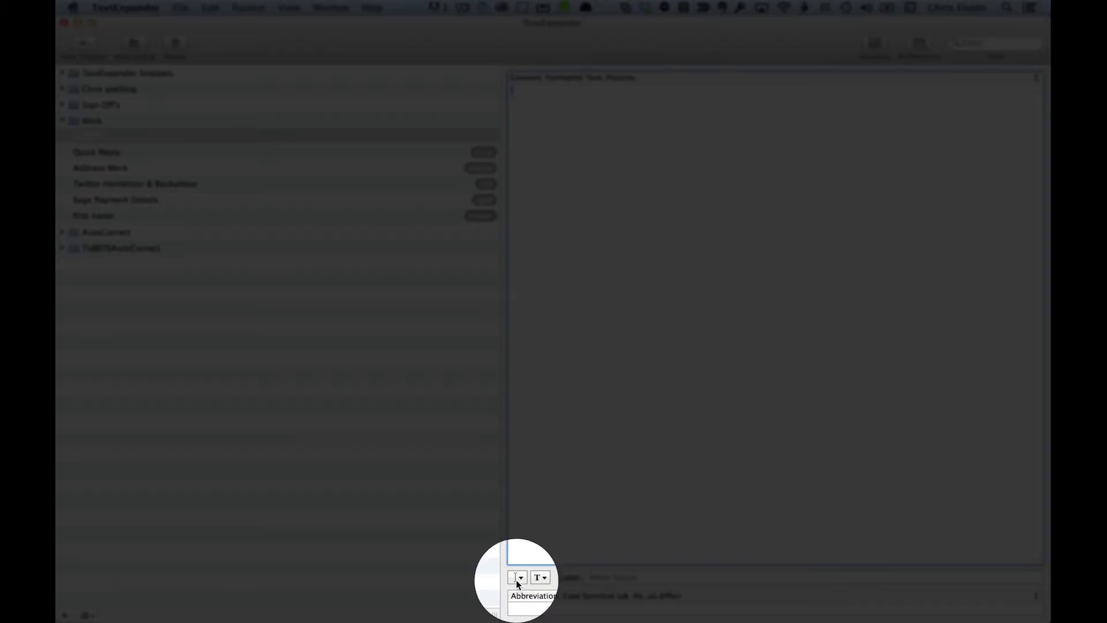
Step: Review the elements that can be inserted into the empty snippet, from dates and fill-ins to clipboard, pictures and cursor positioning
{"action": "left_click", "coordinate": [517, 578]}
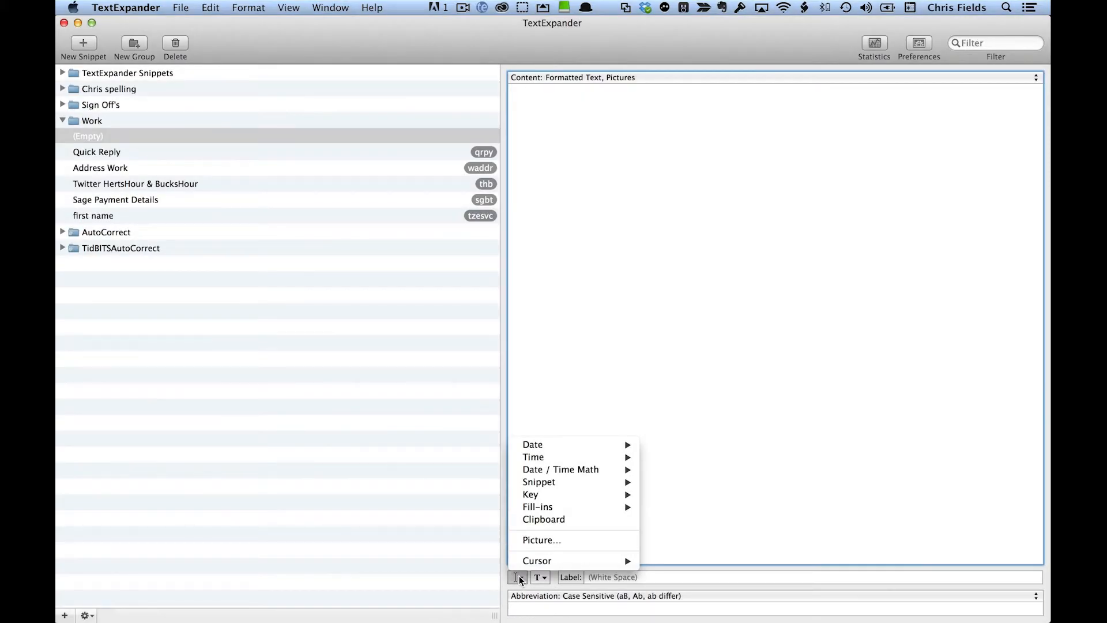
{"action": "mouse_move", "coordinate": [530, 449]}
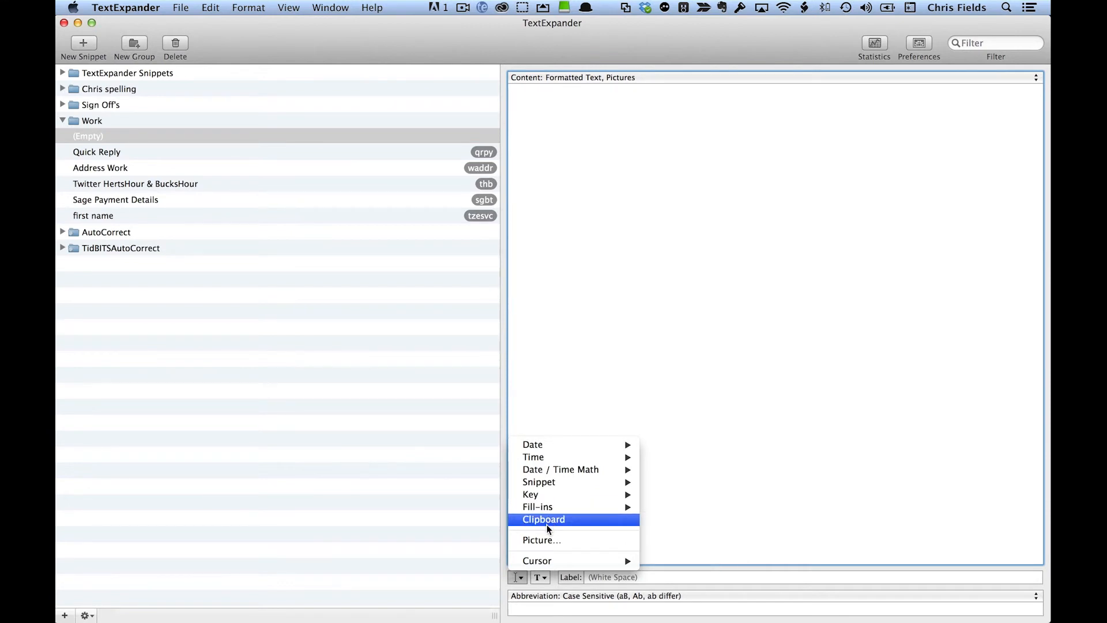
{"action": "mouse_move", "coordinate": [550, 560]}
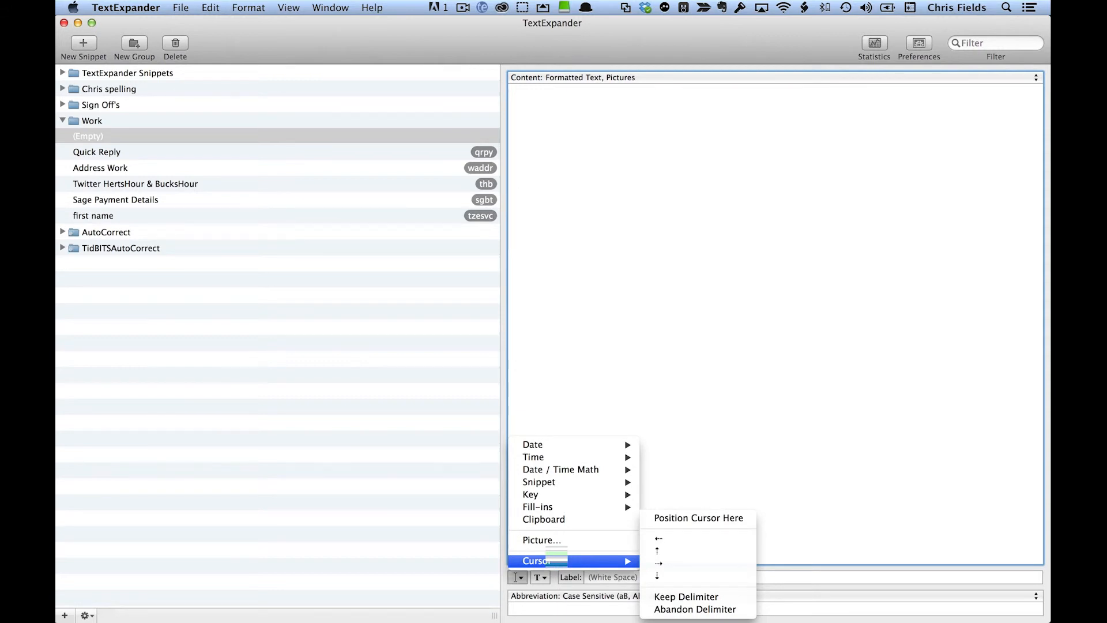
{"action": "key", "text": "Escape"}
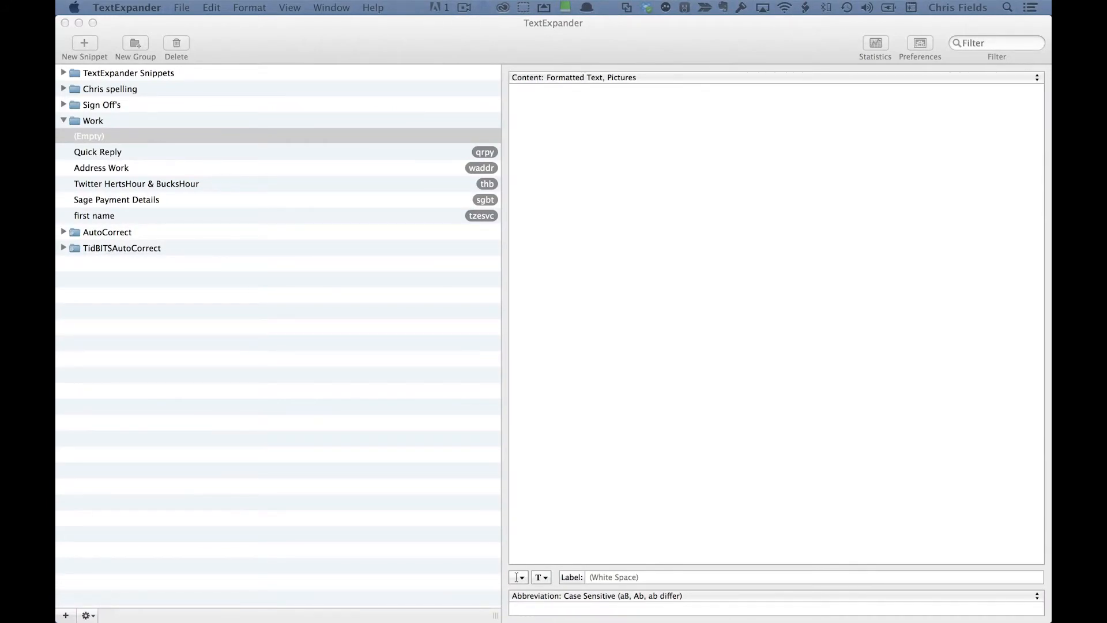
Step: Examine how the Top of letter optional part is set up in the Quick Reply snippet, including its default inclusion and contents
{"action": "left_click", "coordinate": [454, 152]}
{"action": "left_click", "coordinate": [453, 152]}
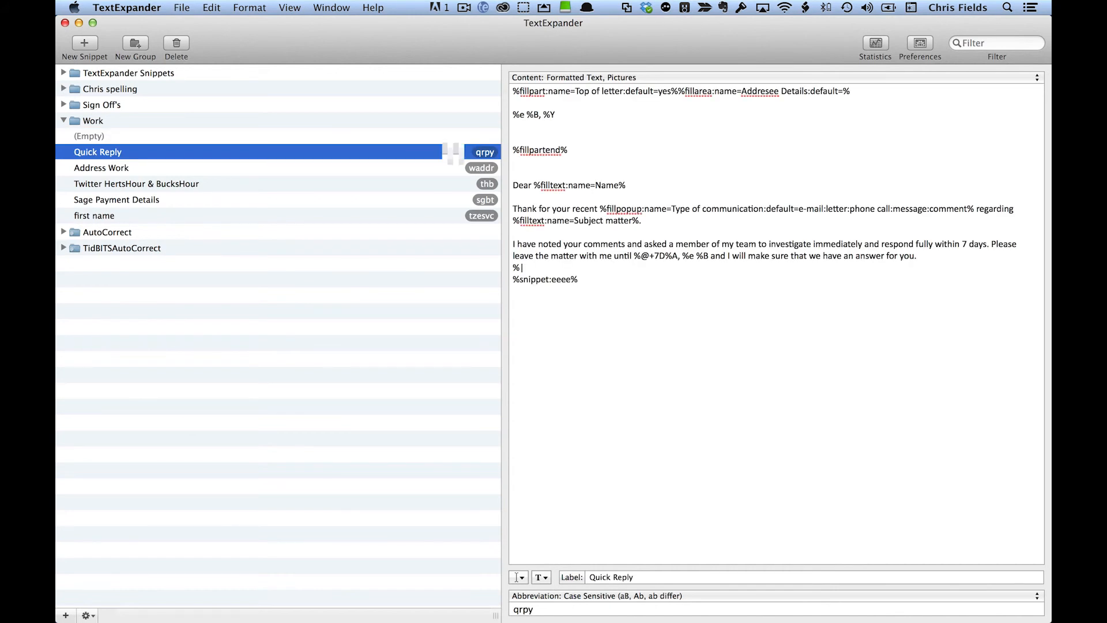
{"action": "left_click", "coordinate": [656, 91]}
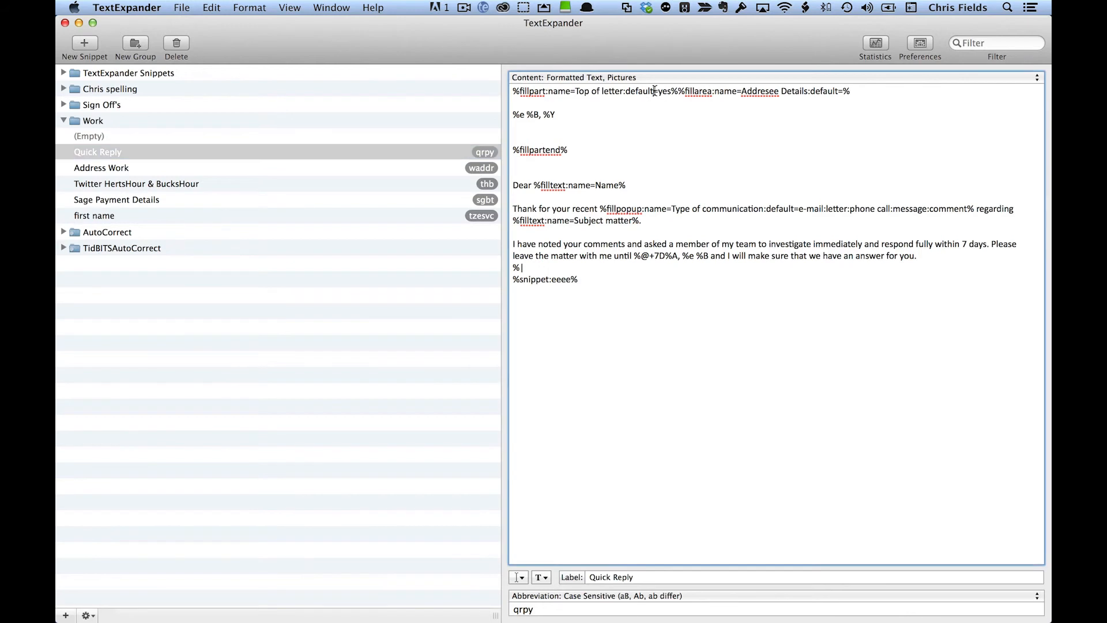
{"action": "double_click", "coordinate": [655, 91]}
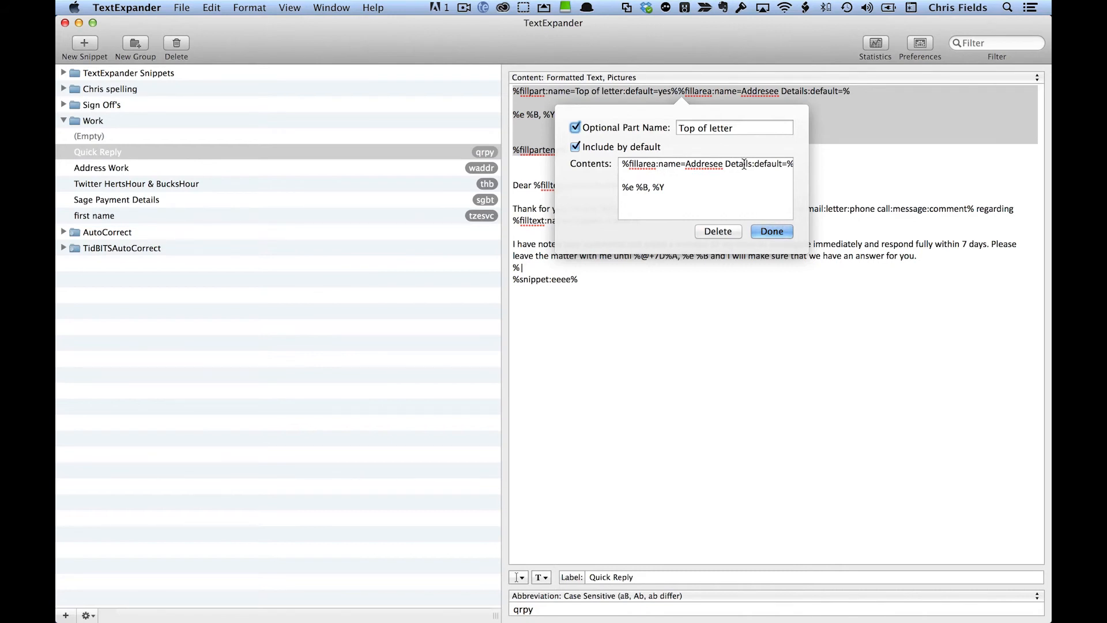
{"action": "left_click", "coordinate": [617, 306]}
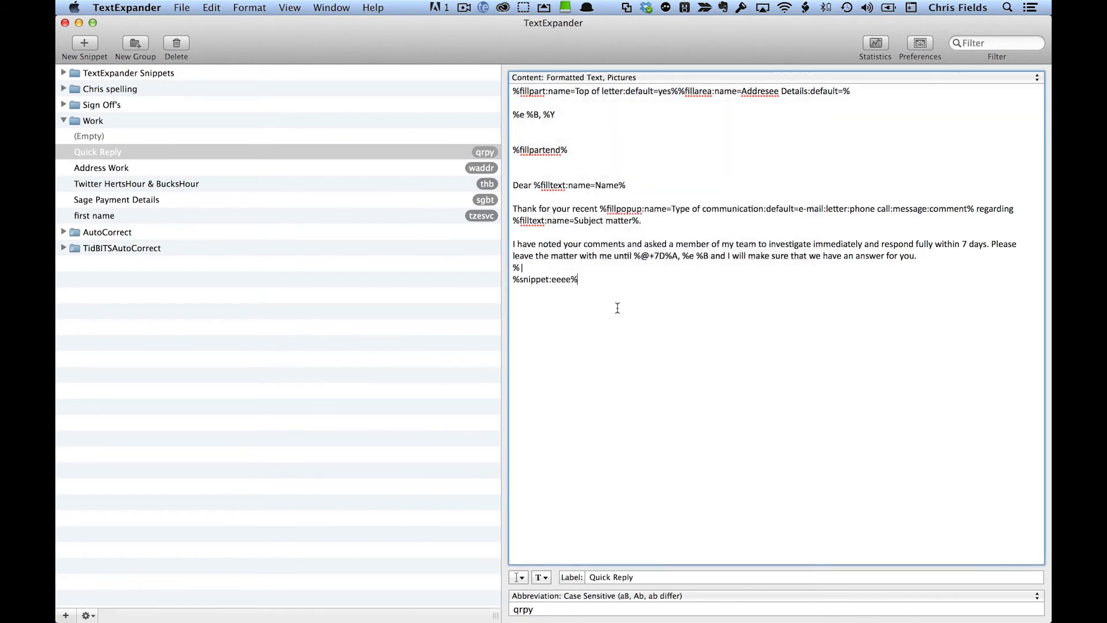
Step: Examine Quick Reply's Name and Subject matter fields, Type of communication popup, cursor position marker and nested eeee snippet
{"action": "triple_click", "coordinate": [555, 183]}
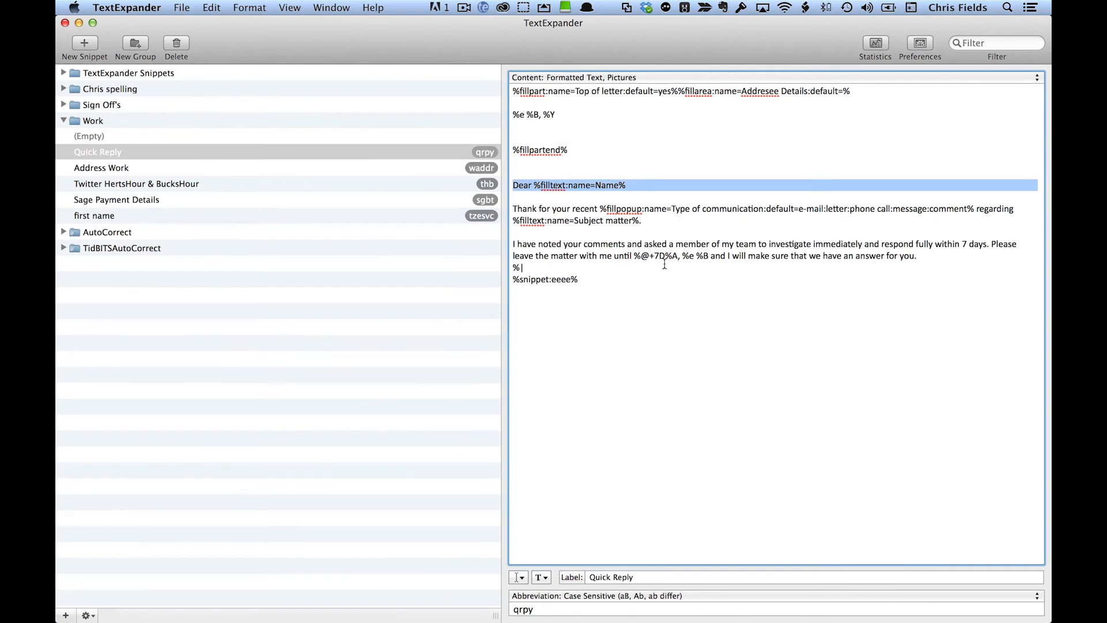
{"action": "double_click", "coordinate": [631, 211]}
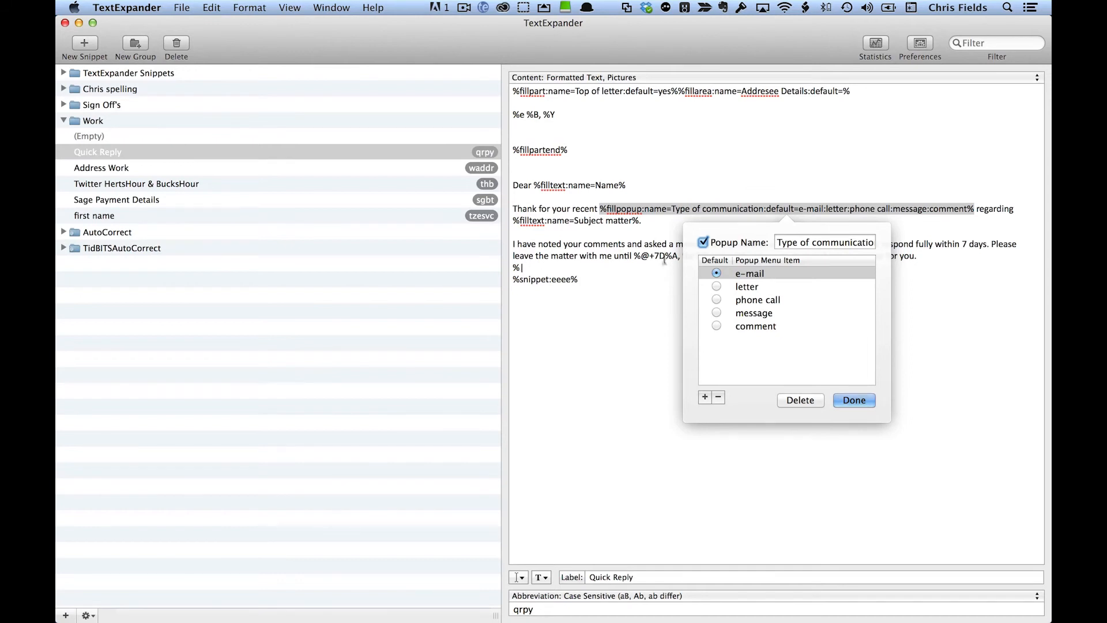
{"action": "left_click", "coordinate": [659, 317]}
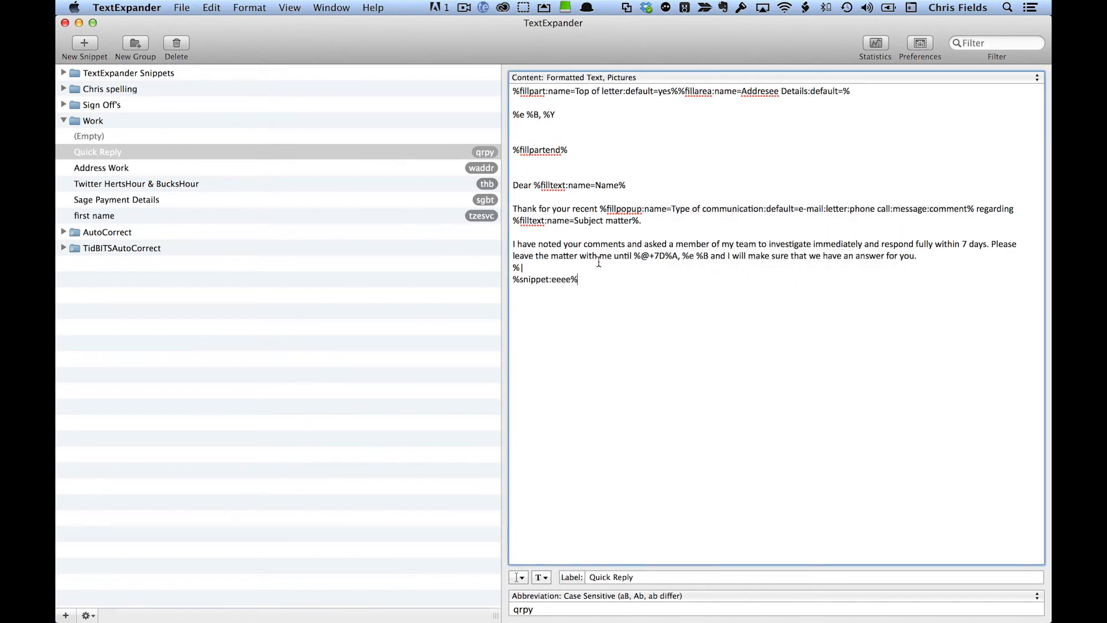
{"action": "triple_click", "coordinate": [598, 220]}
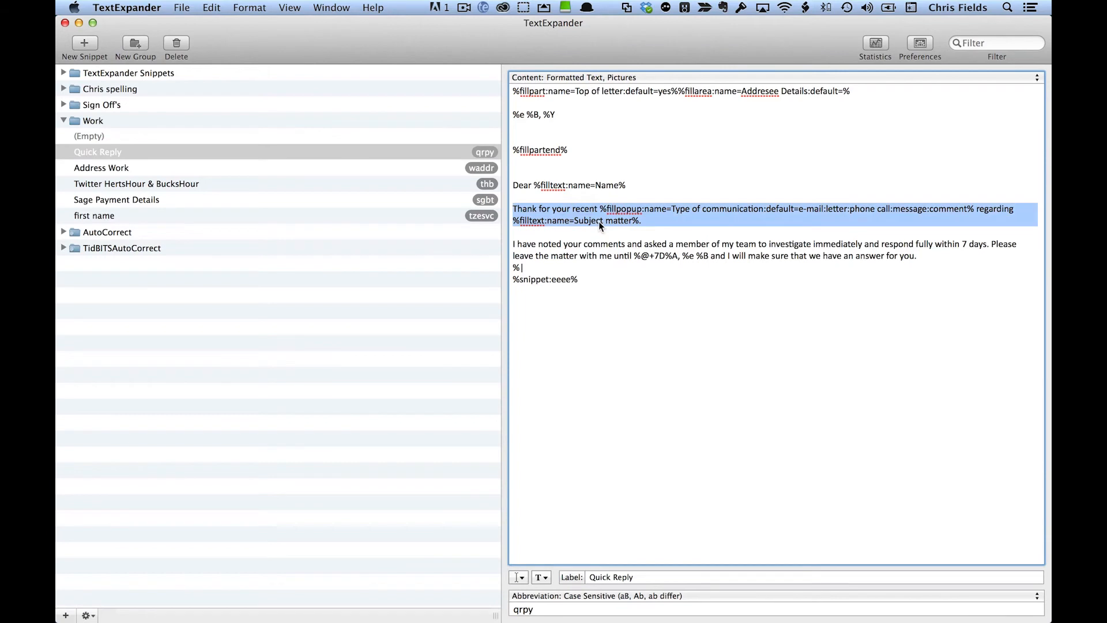
{"action": "left_click", "coordinate": [661, 363]}
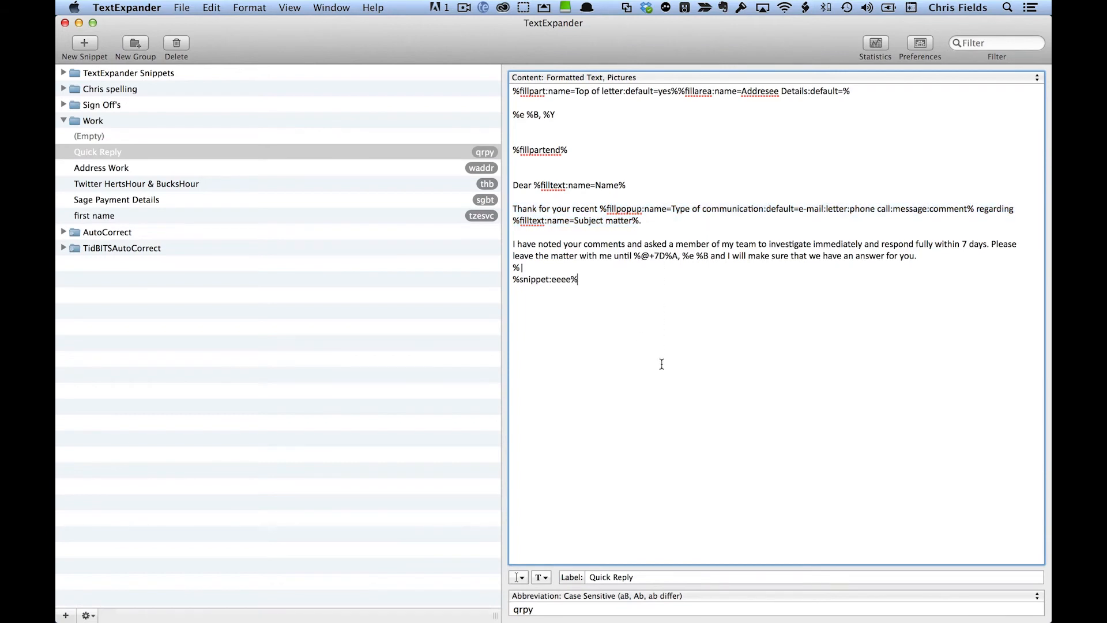
{"action": "left_click", "coordinate": [569, 221]}
{"action": "left_click_drag", "start_coordinate": [528, 268], "coordinate": [509, 267]}
{"action": "double_click", "coordinate": [544, 277]}
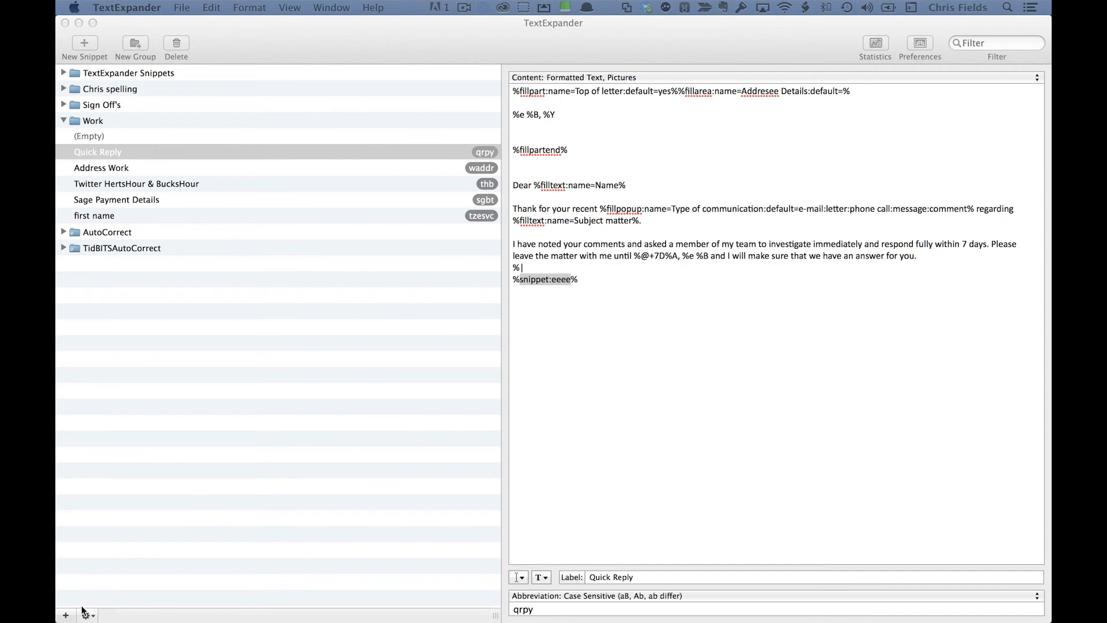
Step: Review the sorting, duplicating and printing commands for groups, and the options for adding snippets, groups and predefined groups
{"action": "left_click", "coordinate": [95, 617]}
{"action": "left_click", "coordinate": [95, 617]}
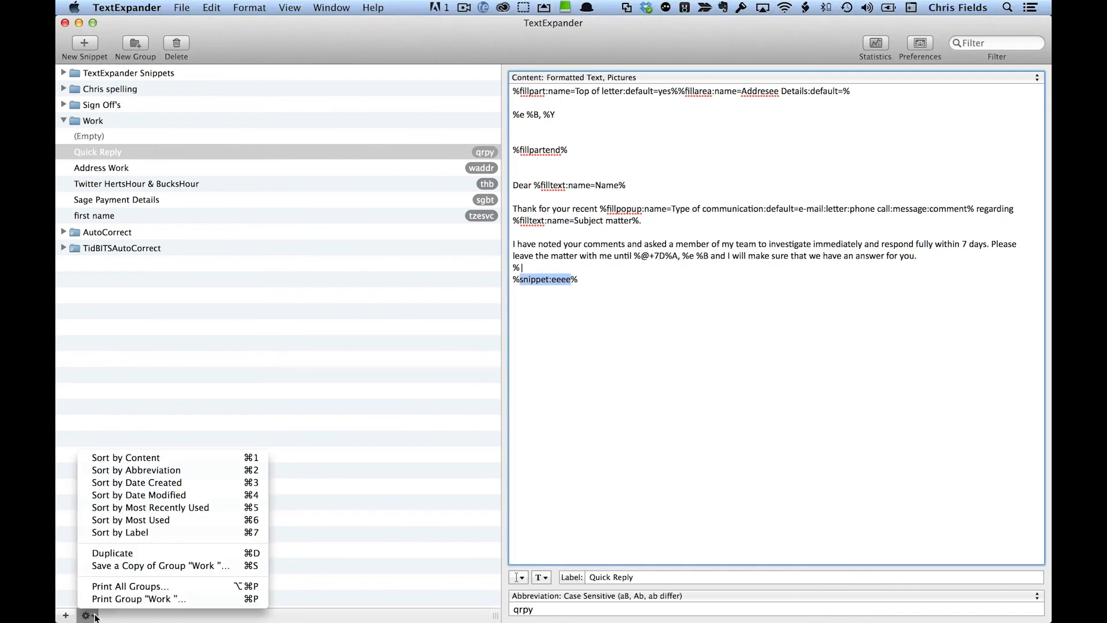
{"action": "left_click", "coordinate": [67, 617]}
{"action": "left_click", "coordinate": [67, 617]}
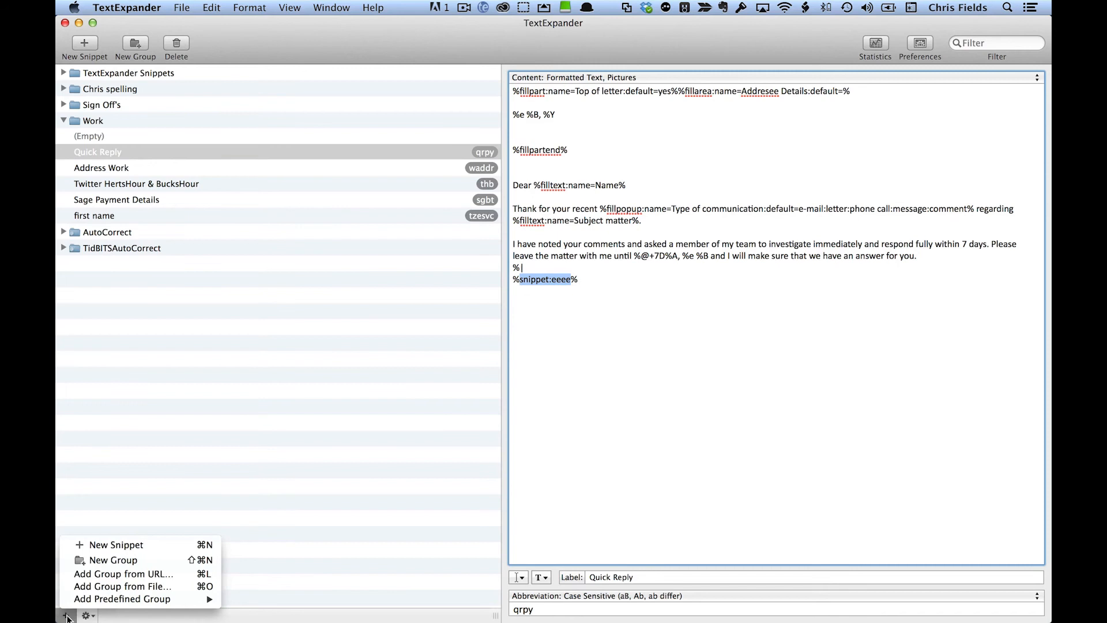
{"action": "mouse_move", "coordinate": [91, 603]}
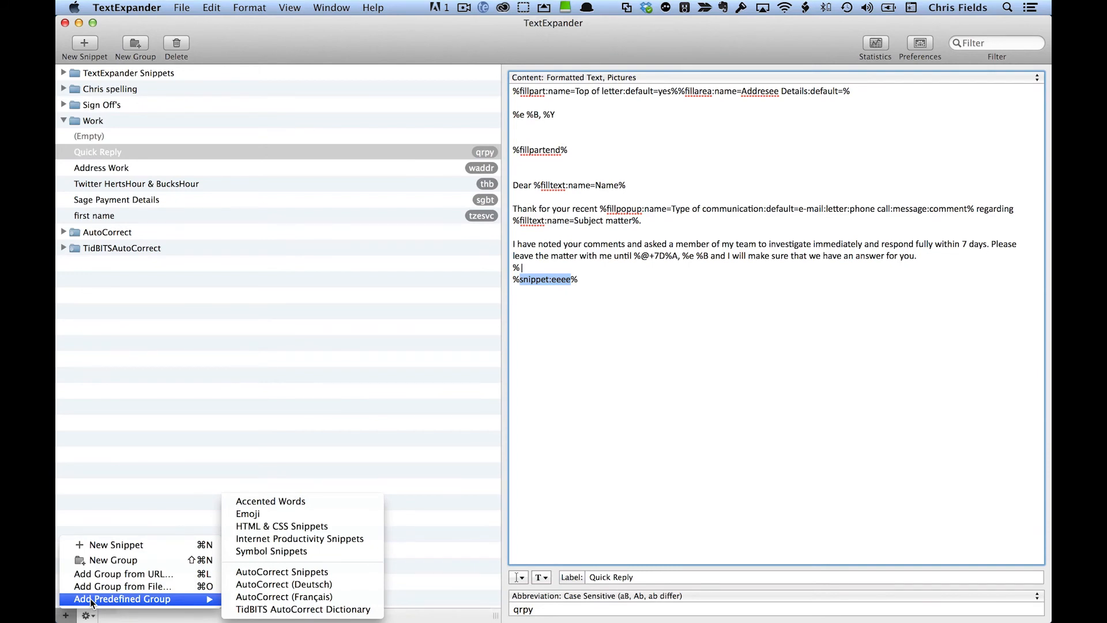
{"action": "left_click", "coordinate": [90, 604]}
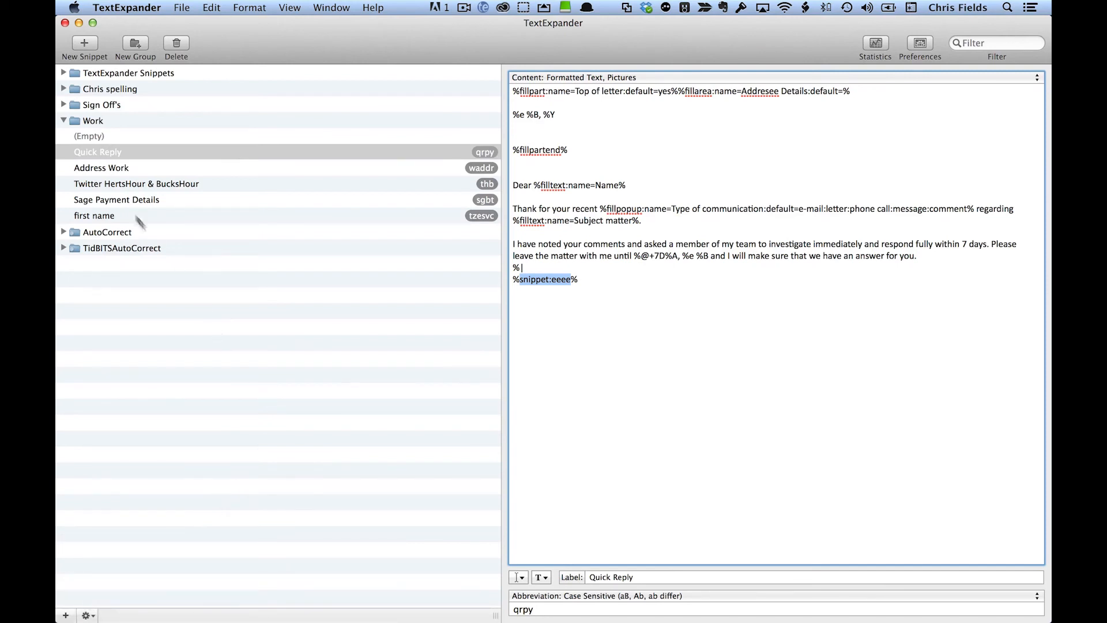
Step: Expand the personal spelling group and examine the content and abbreviation case setting of the n;t snippet
{"action": "left_click", "coordinate": [65, 89]}
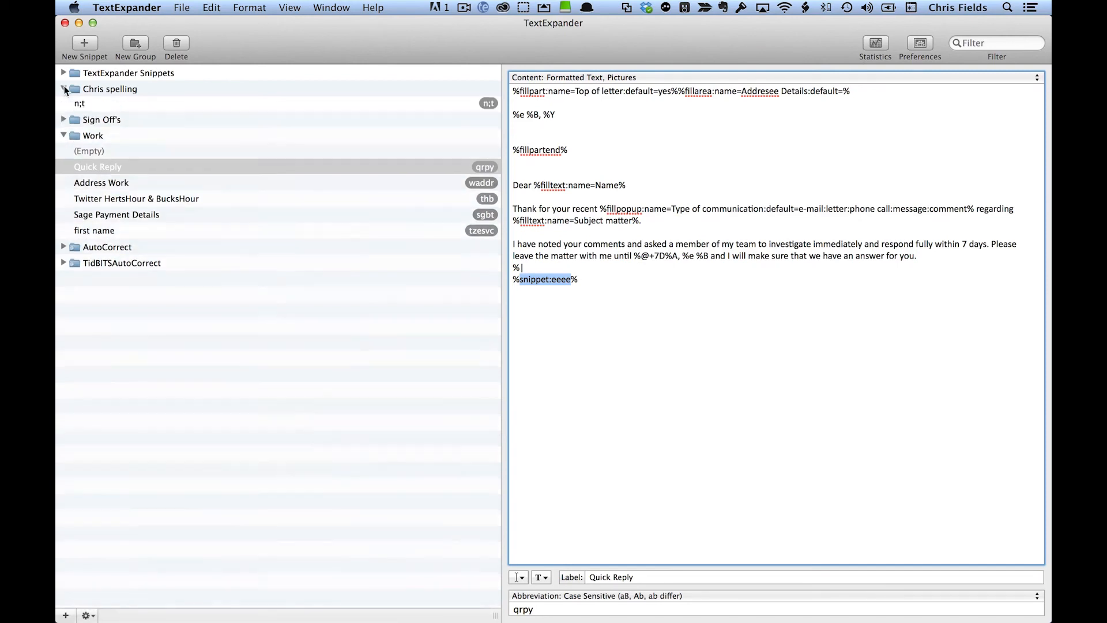
{"action": "left_click", "coordinate": [97, 104]}
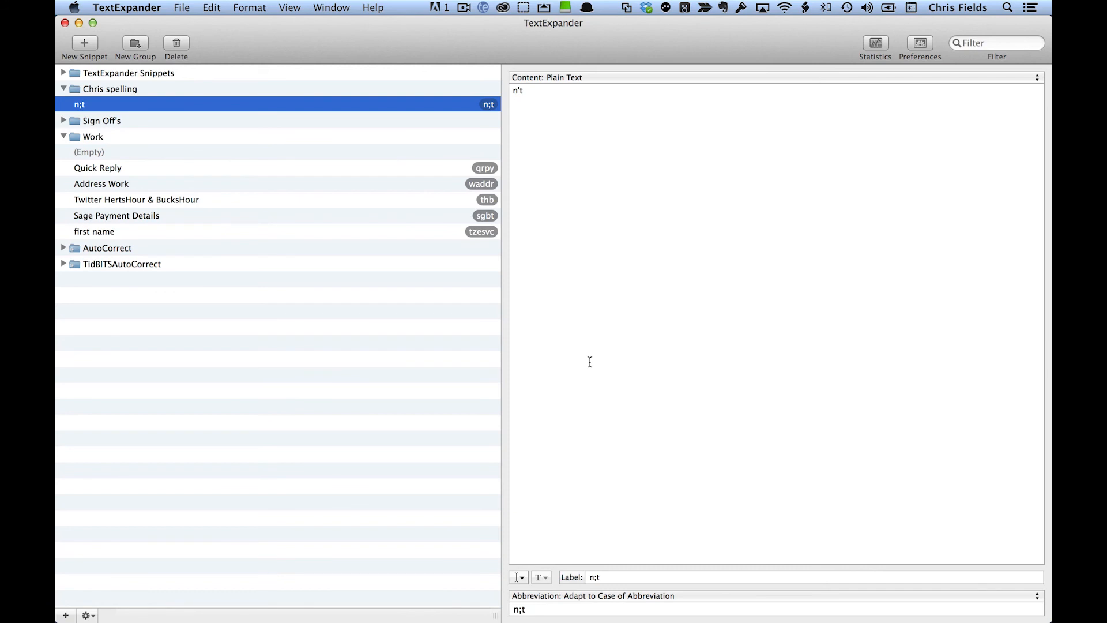
Step: Open the TextExpander usage statistics
{"action": "left_click", "coordinate": [877, 44]}
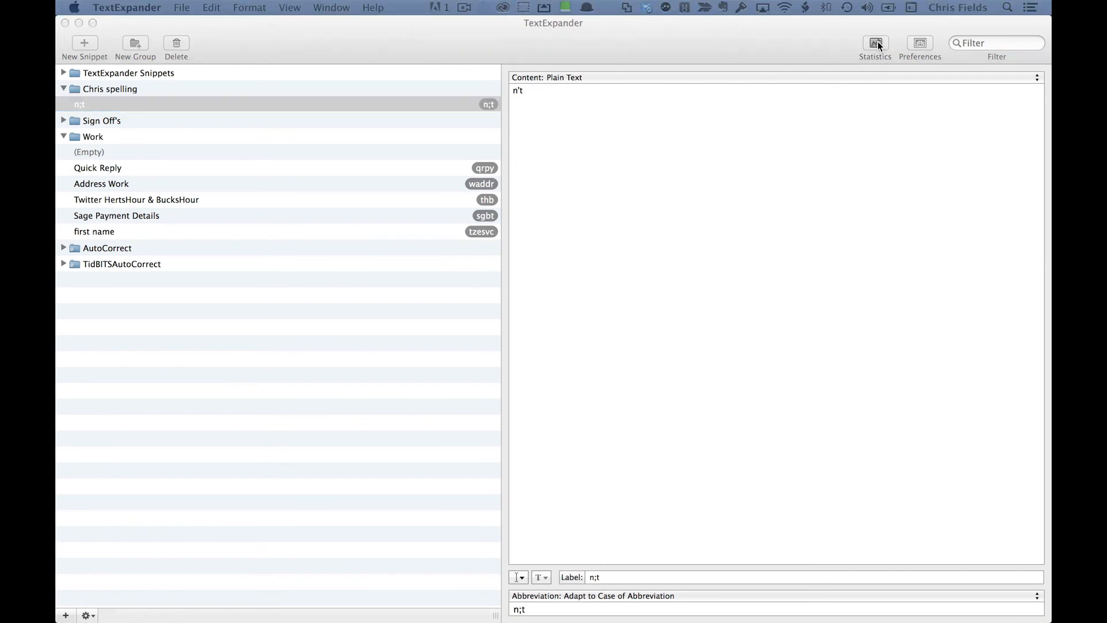